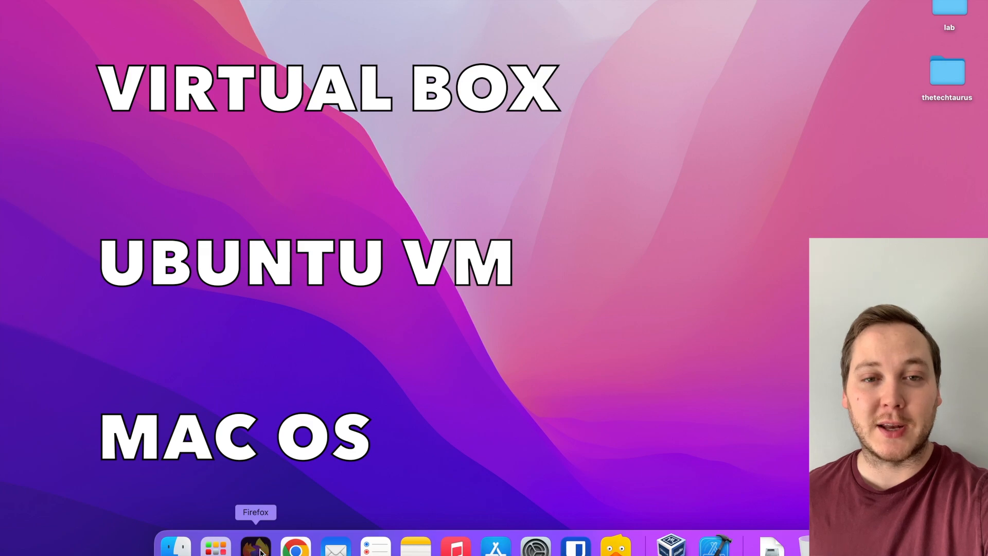
- Start Firefox from its Dock icon
left_click(256, 546)
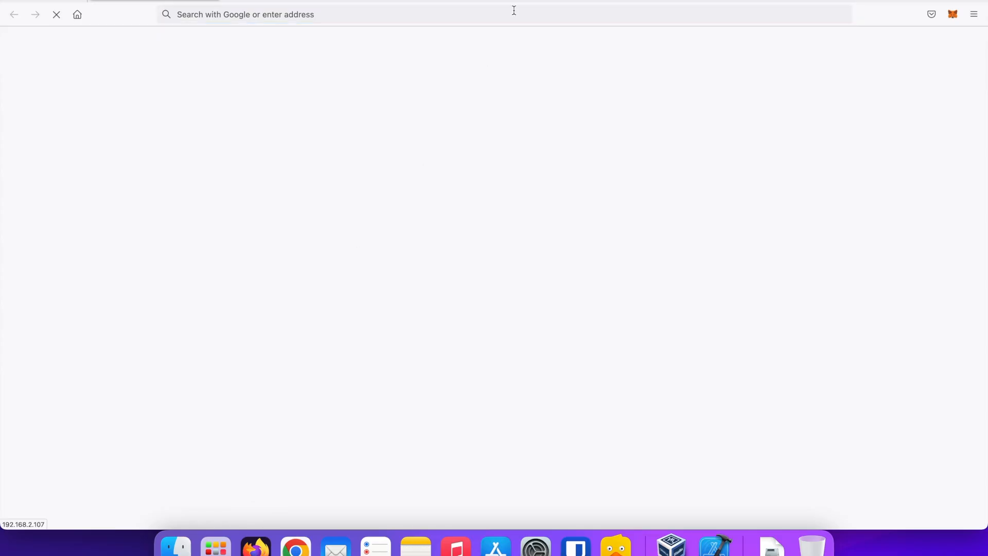
- Search Google for 'virtualbox mac download' and dismiss the consent prompt
left_click(513, 10)
type("virtu")
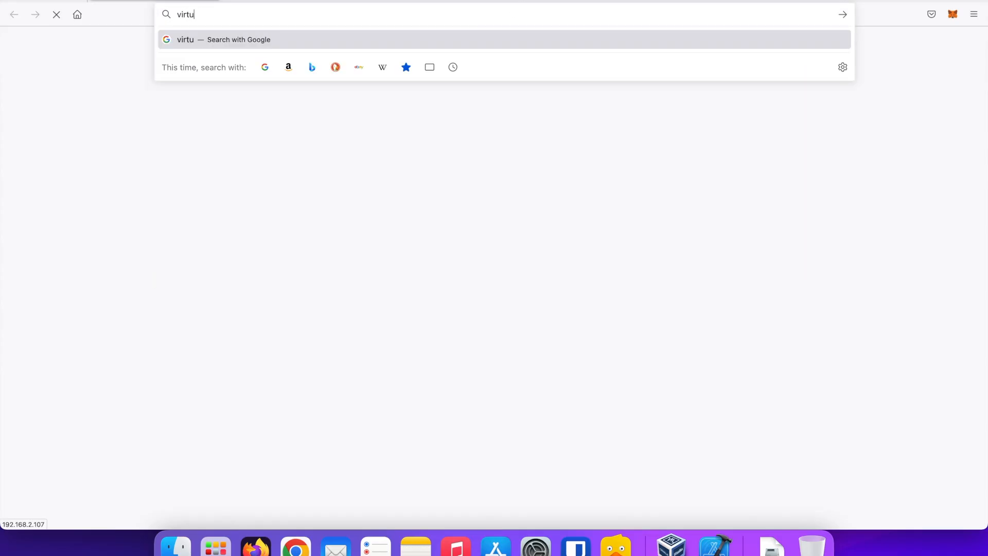
type("albox mac download")
key("Return")
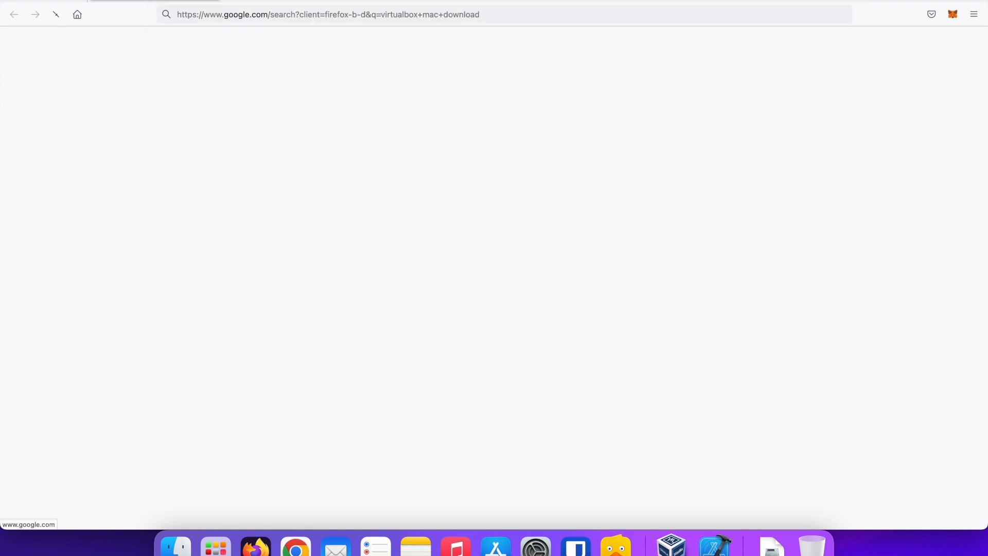
left_click(466, 449)
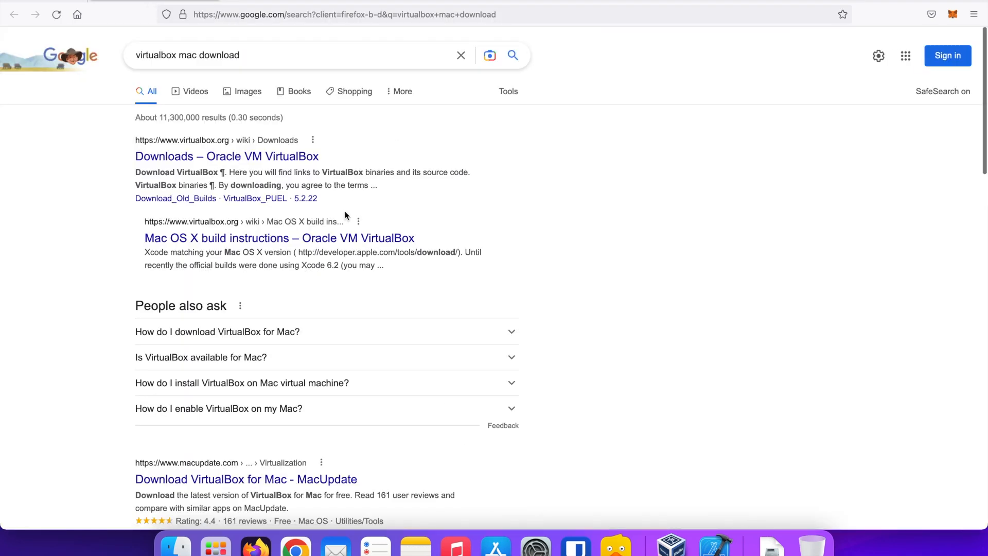
- On Oracle's VirtualBox downloads page, start and then cancel the macOS / Intel hosts download
left_click(303, 160)
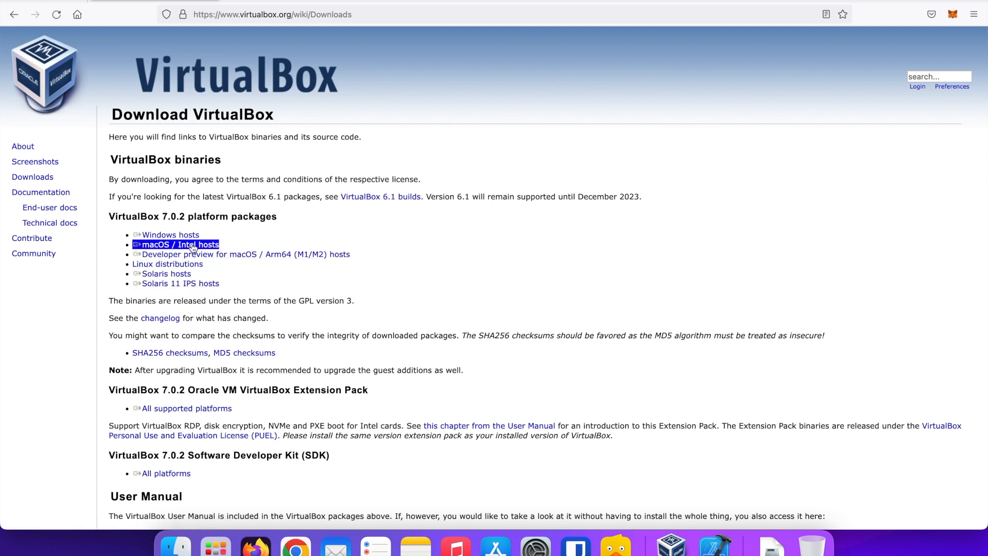
left_click(196, 250)
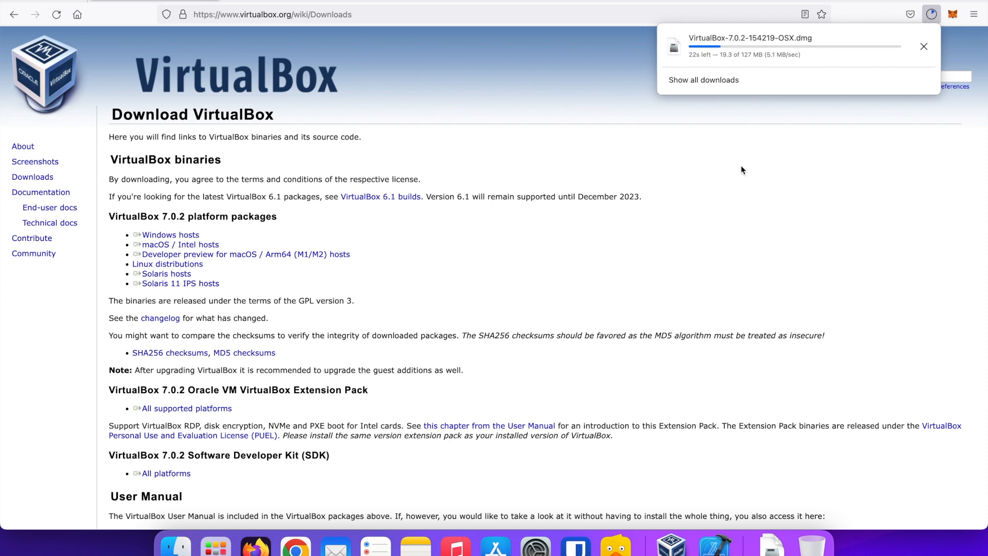
left_click(925, 49)
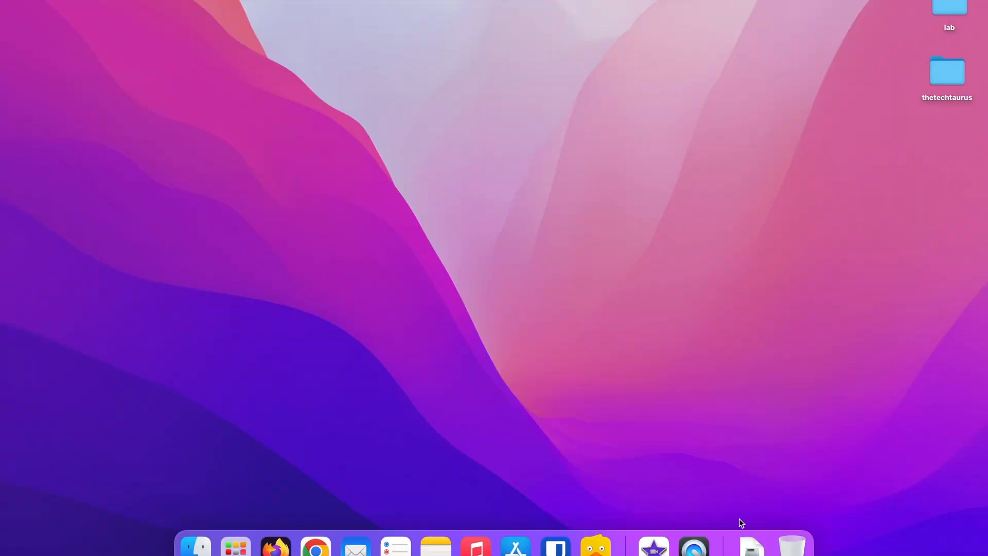
- Open the downloaded VirtualBox disk image and launch VirtualBox.pkg
left_click(752, 544)
left_click(757, 511)
double_click(163, 84)
- Install VirtualBox 7.0.2, authorizing with the account password, then close the installer
left_click(642, 283)
left_click(644, 344)
type("••••••••••••••••")
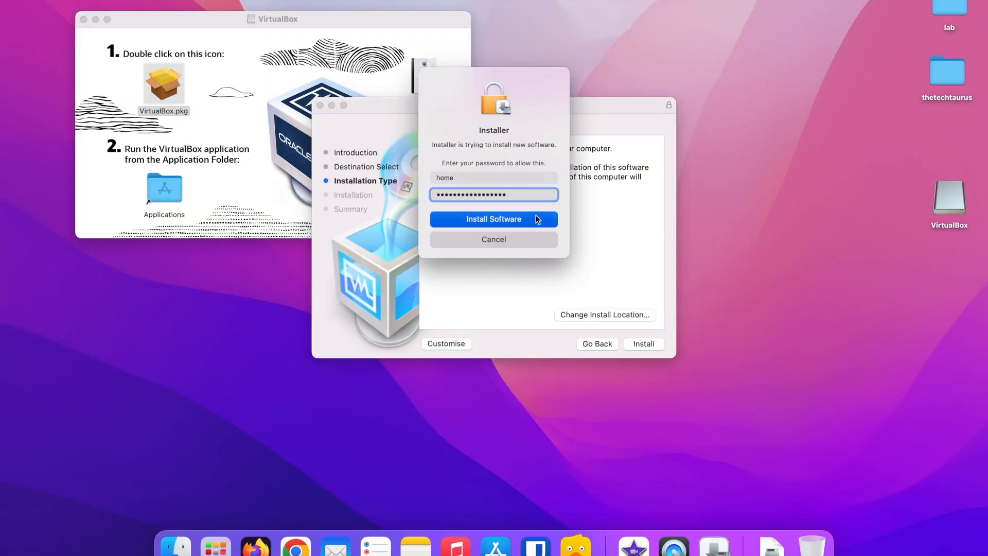
left_click(536, 214)
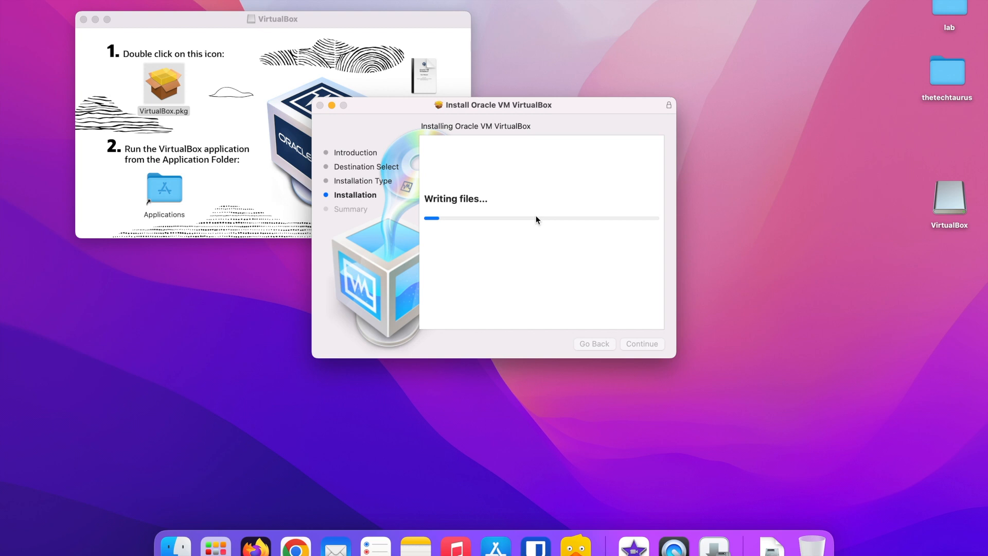
left_click(528, 284)
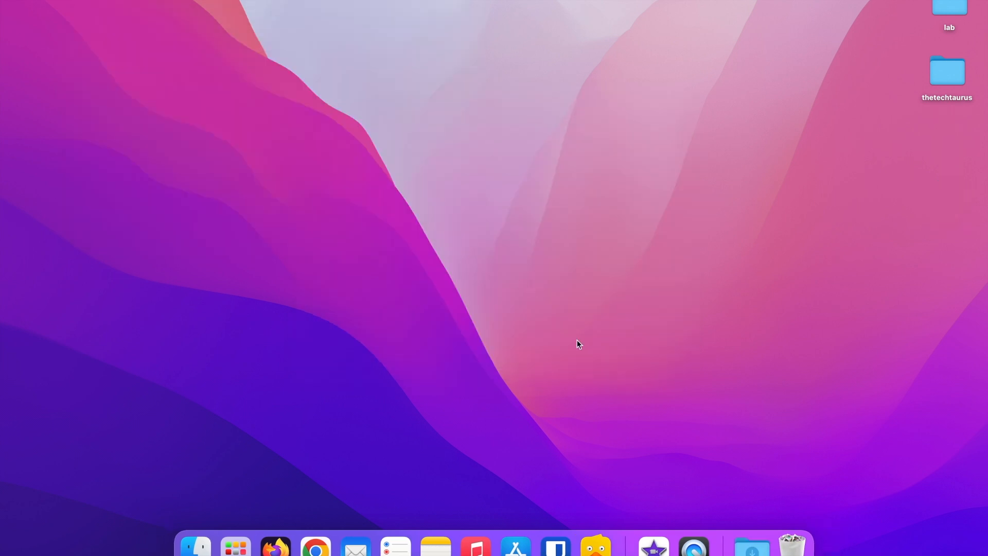
- Empty the Bin and open Security & Privacy in System Preferences
right_click(796, 543)
left_click(815, 510)
left_click(536, 544)
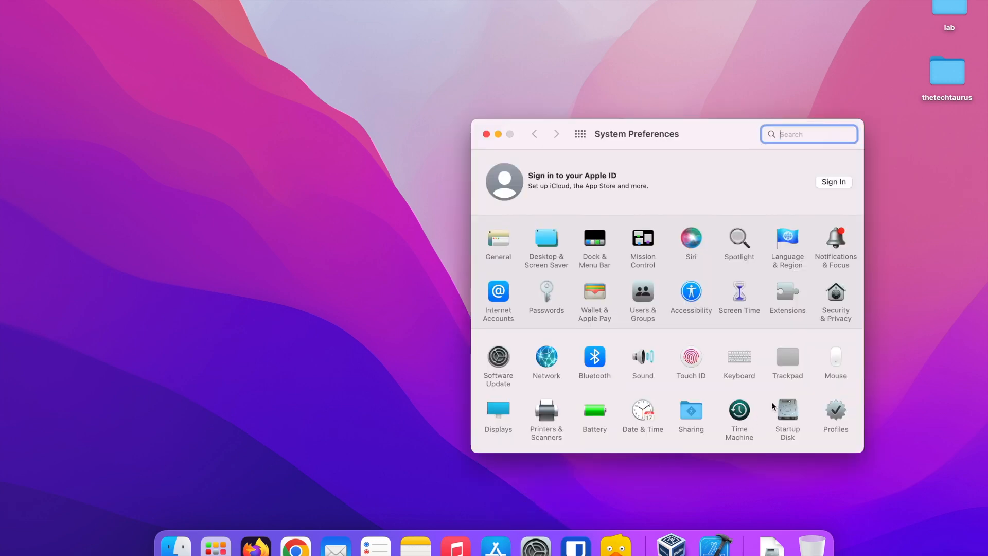
left_click(838, 305)
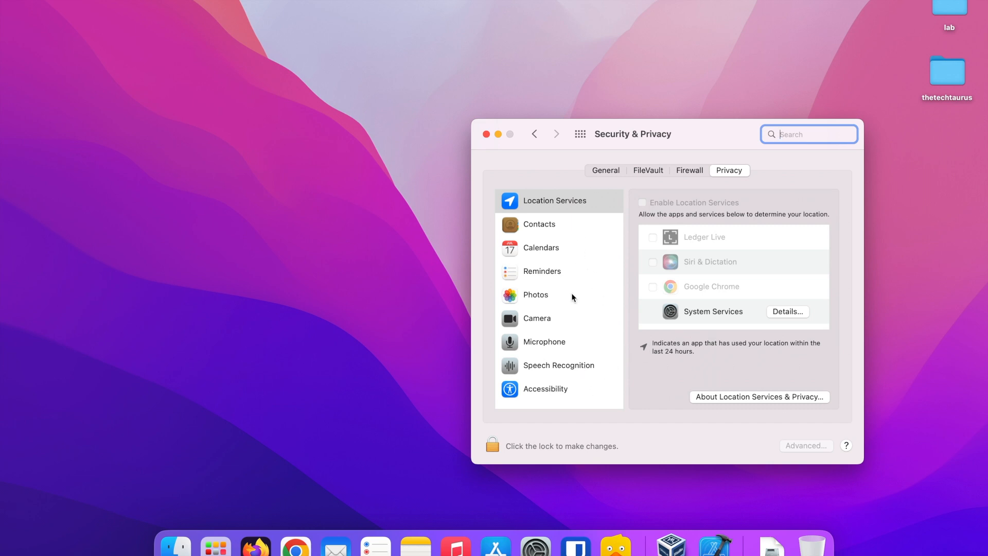
- Show the Privacy list of apps allowed to use the microphone, including VirtualBox
scroll(575, 322, "down", 1)
scroll(575, 323, "down", 5)
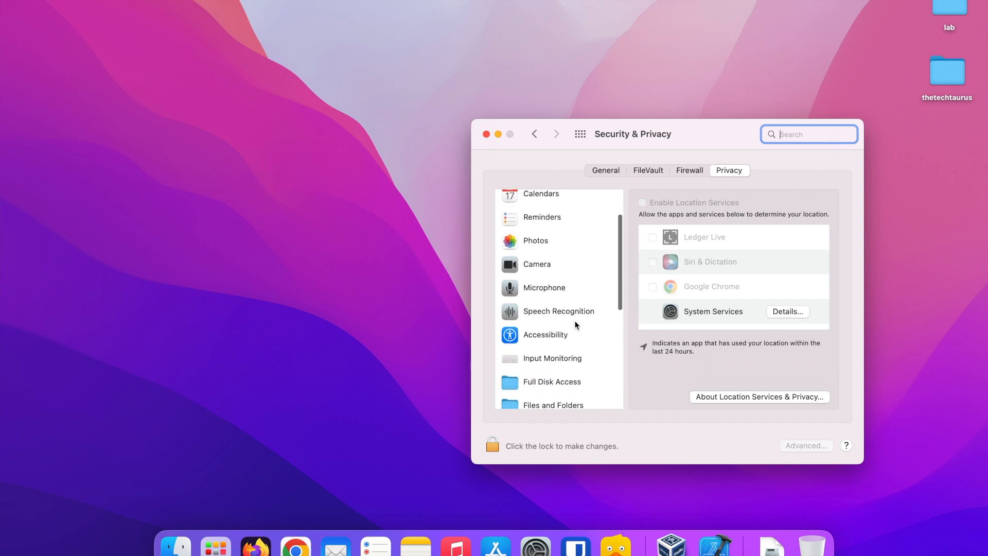
scroll(575, 324, "down", 5)
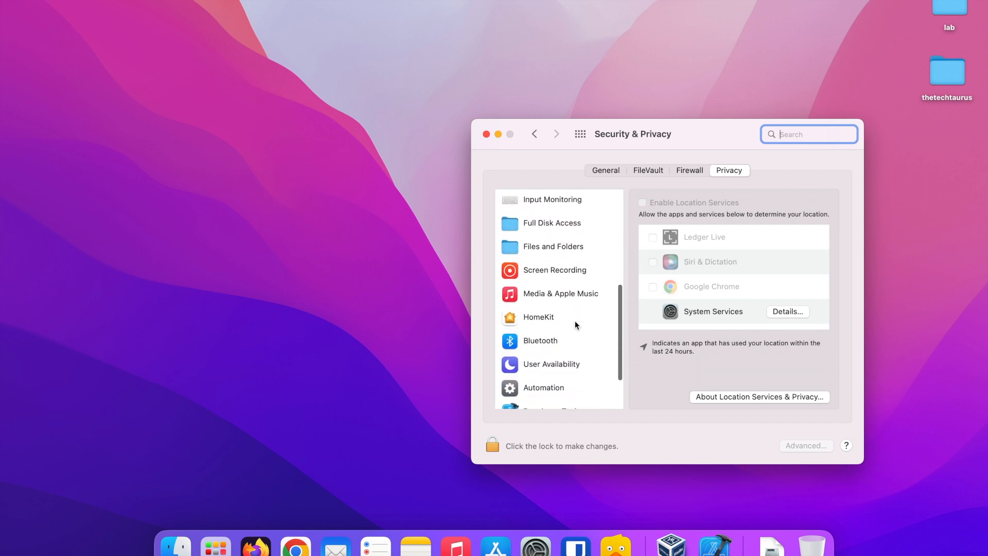
scroll(575, 324, "up", 3)
scroll(575, 324, "up", 1)
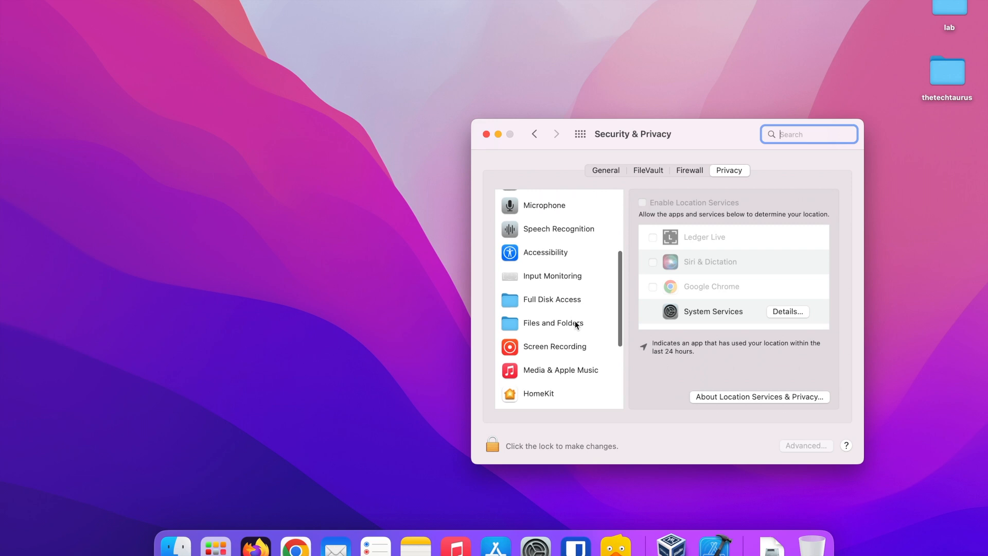
scroll(576, 324, "up", 3)
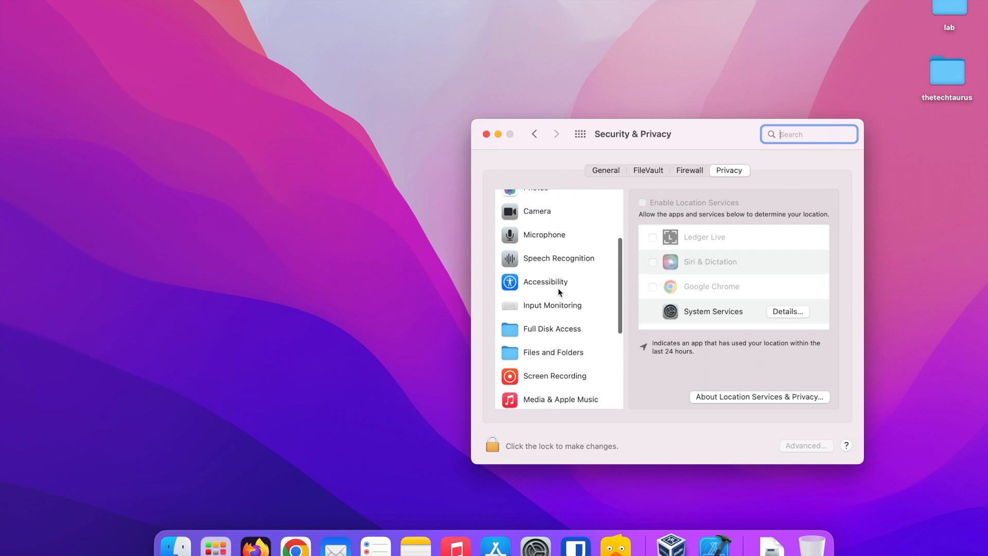
left_click(556, 241)
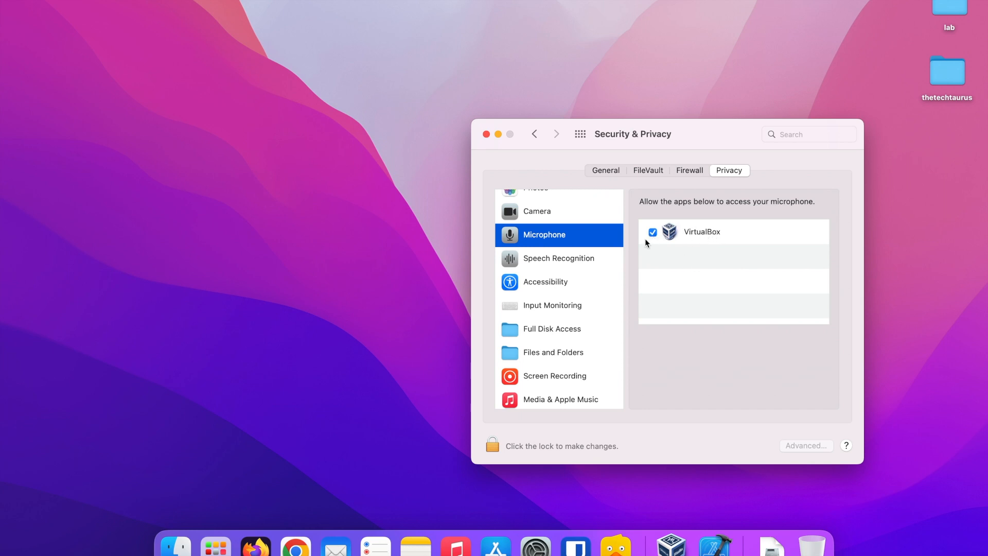
- Confirm VirtualBox's Files and Folders access for Downloads and Desktop, then start Firefox
scroll(564, 325, "down", 5)
scroll(564, 324, "up", 3)
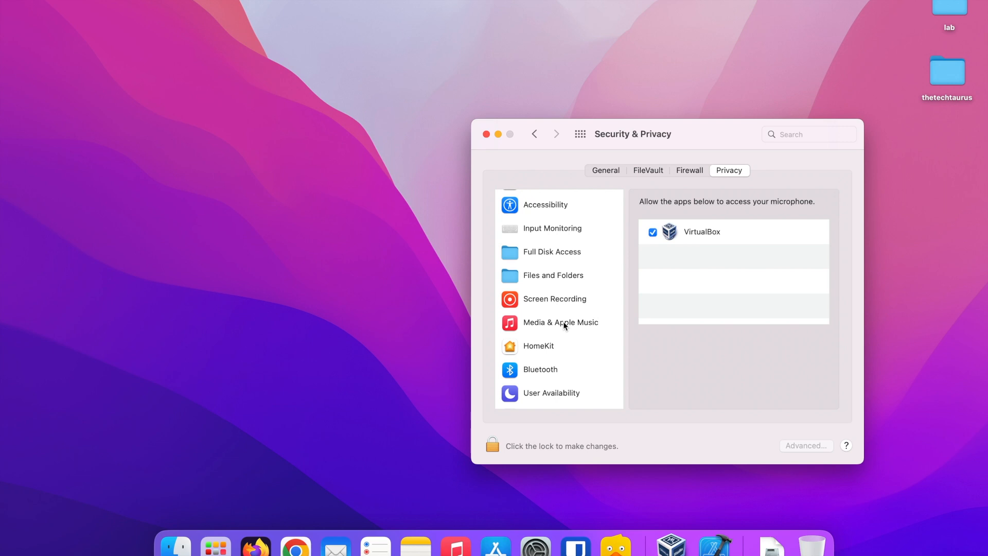
left_click(563, 288)
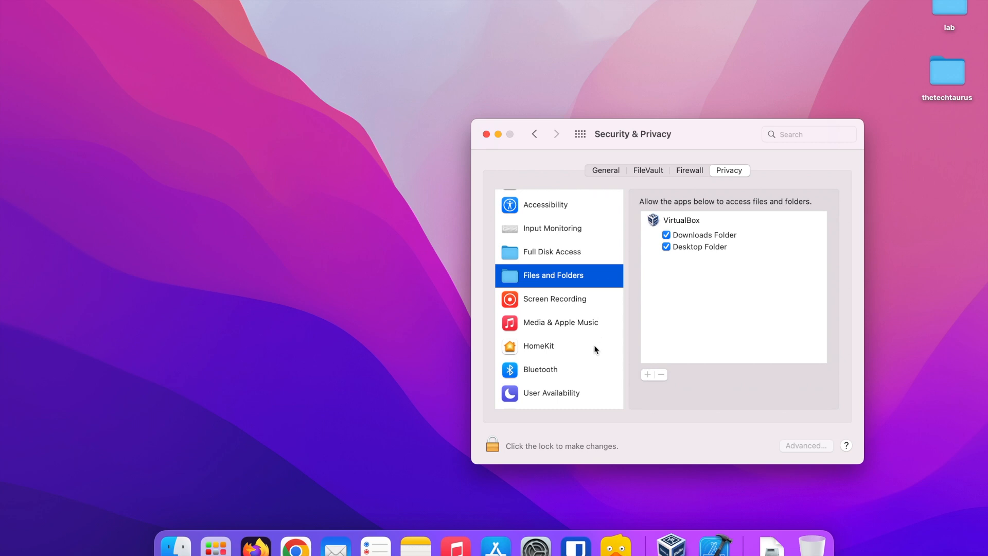
scroll(594, 345, "down", 4)
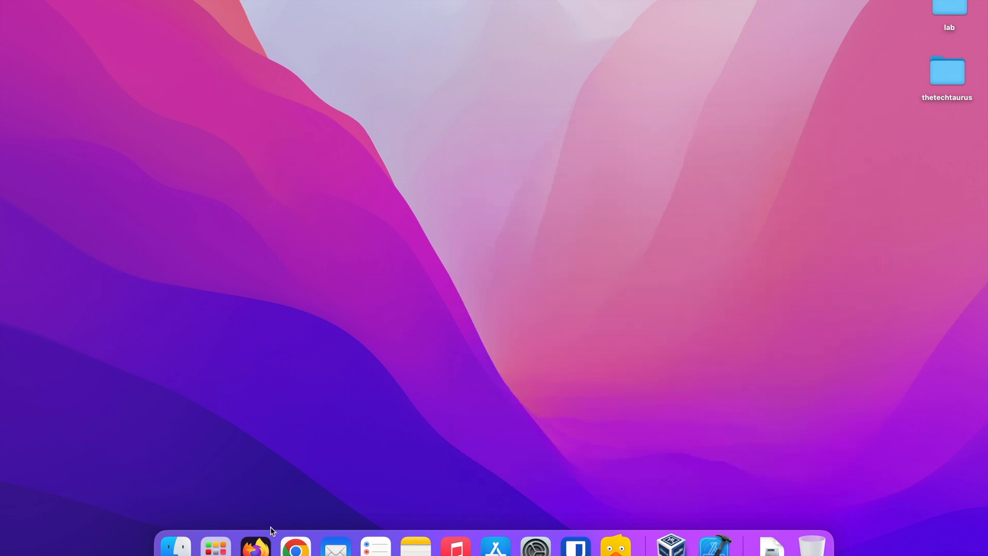
left_click(256, 544)
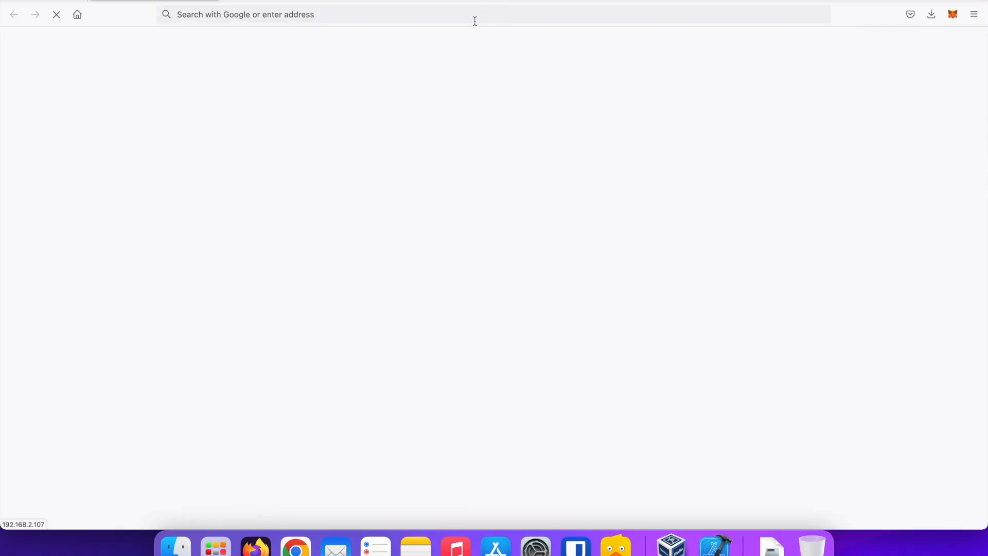
- Search for 'ubuntu download', open the Download Ubuntu Desktop page and accept cookies
left_click(480, 18)
type("ubun")
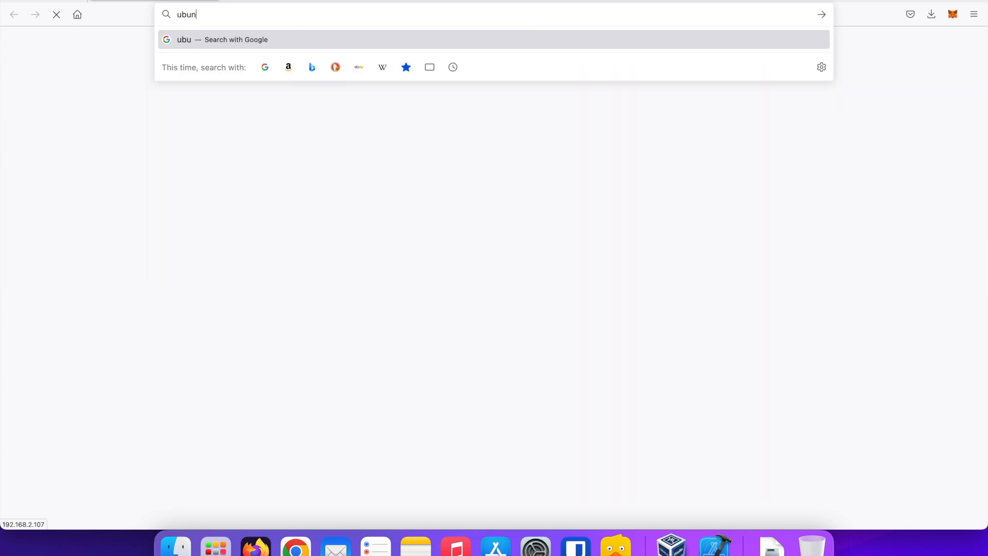
type("tu download")
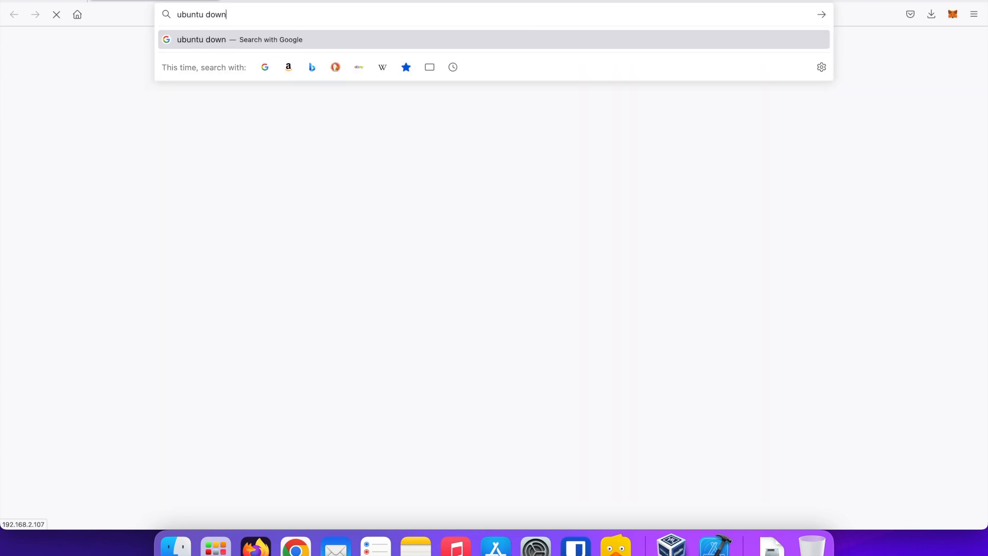
key("Return")
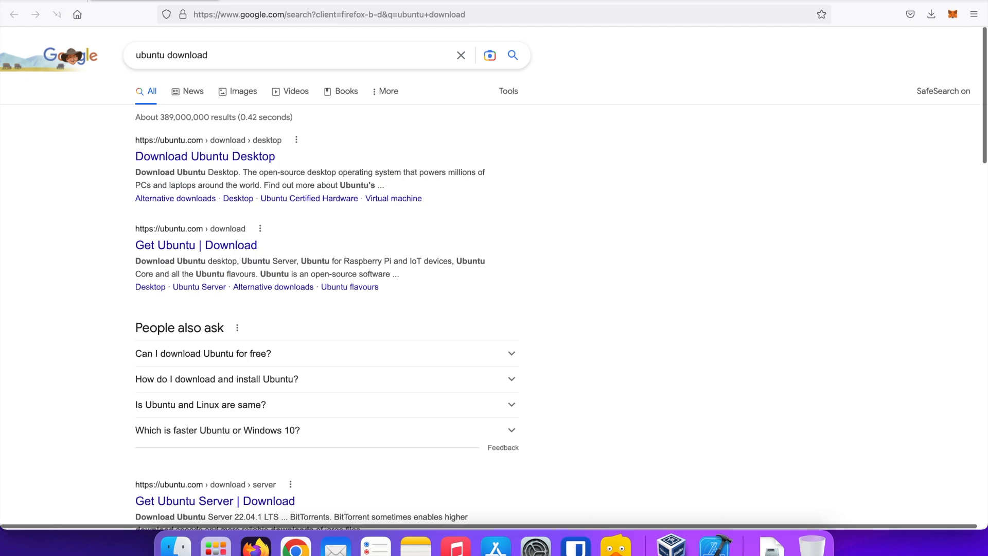
left_click(252, 155)
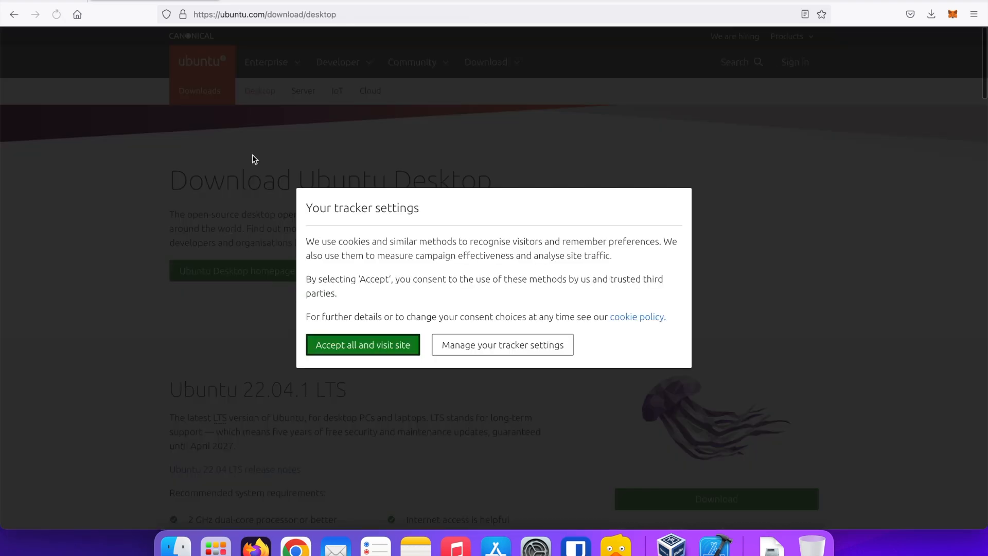
left_click(380, 347)
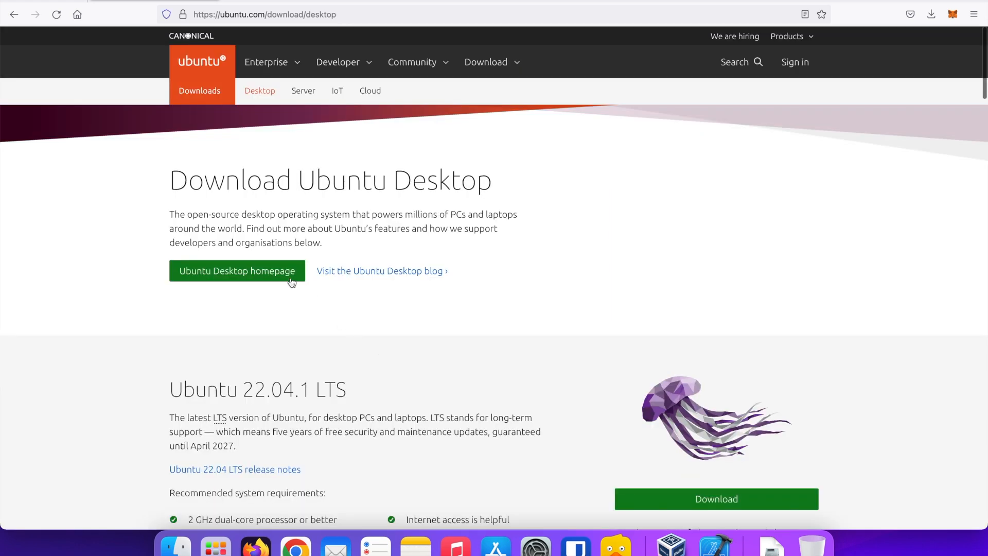
- Start the Ubuntu 22.04.1 desktop ISO download, then cancel it from Firefox's downloads list
scroll(438, 360, "down", 2)
scroll(439, 367, "down", 2)
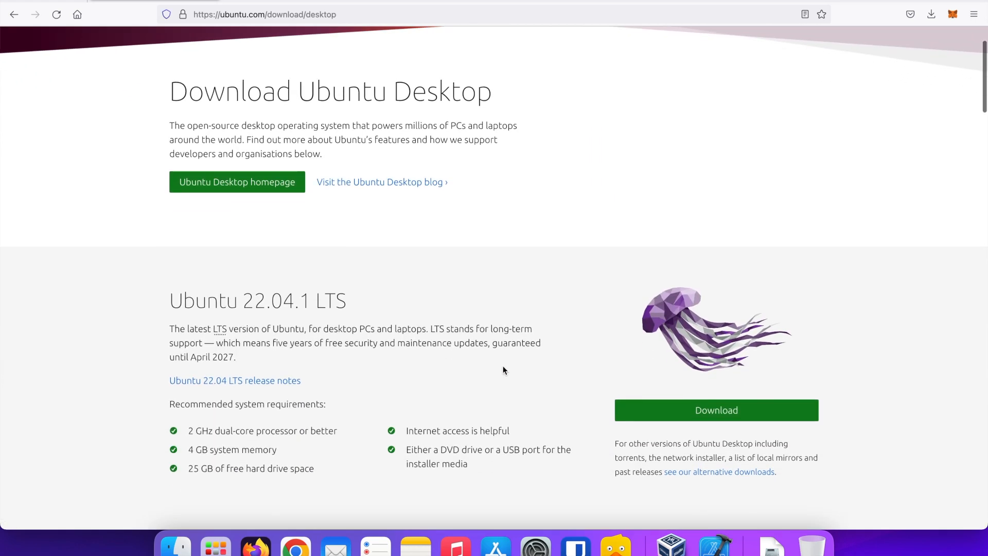
left_click(750, 413)
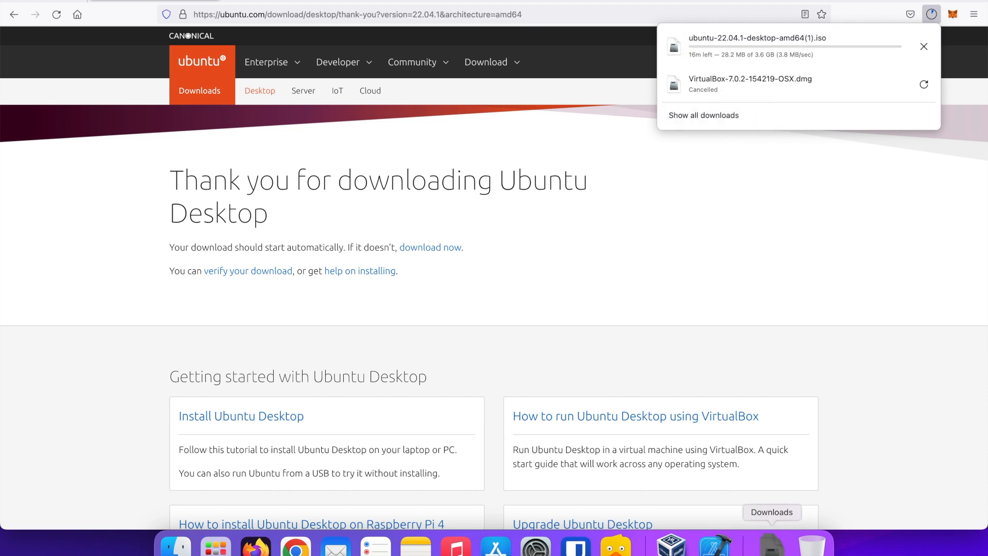
left_click(772, 545)
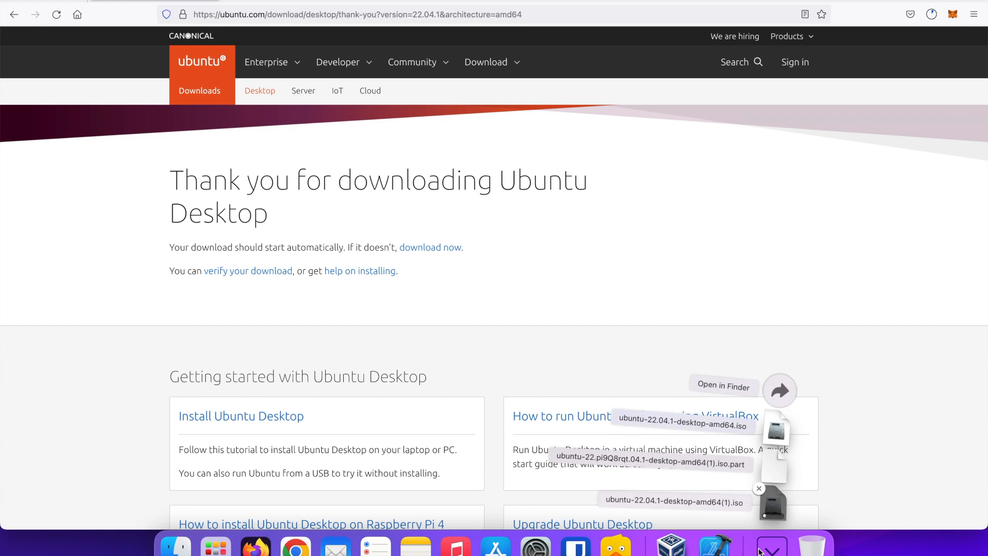
left_click(867, 255)
left_click(932, 15)
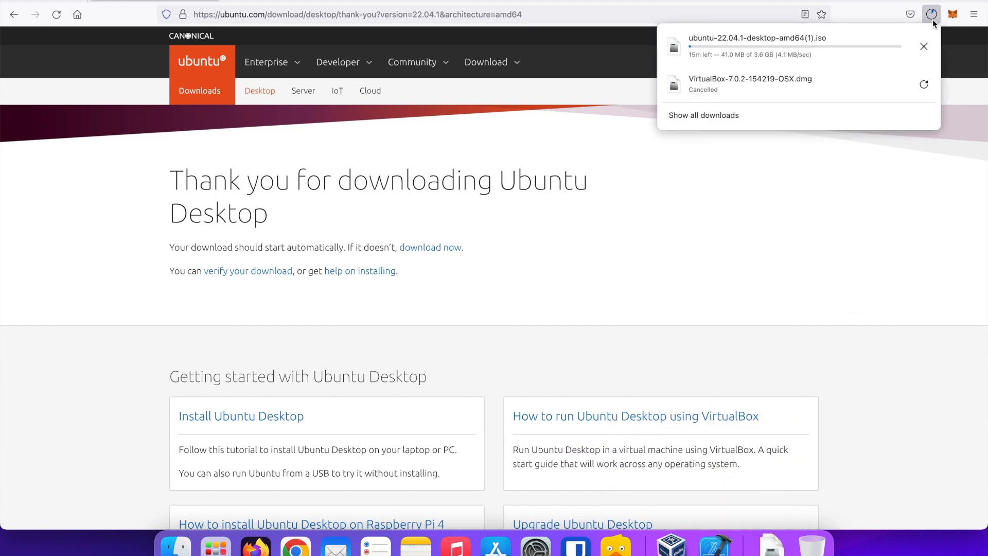
left_click(924, 47)
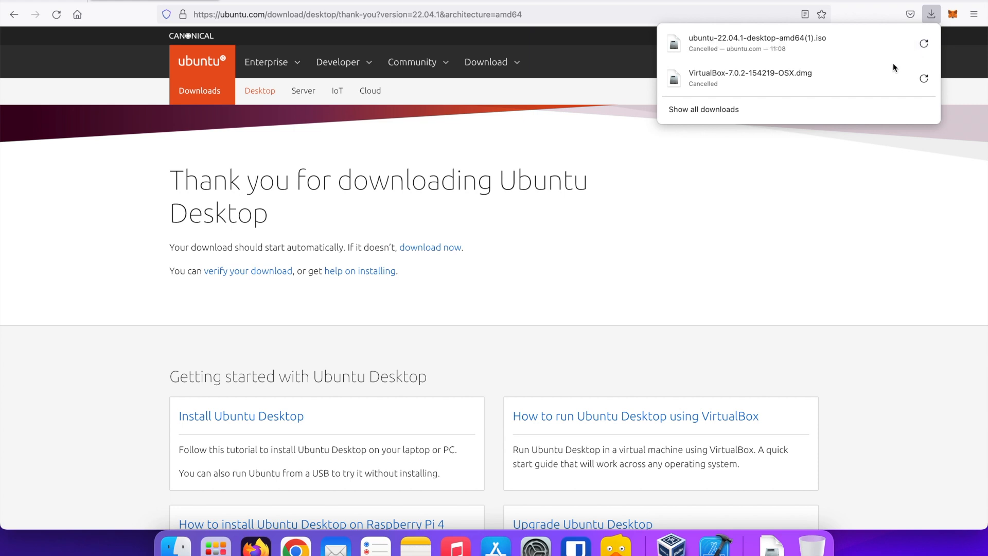
left_click(350, 162)
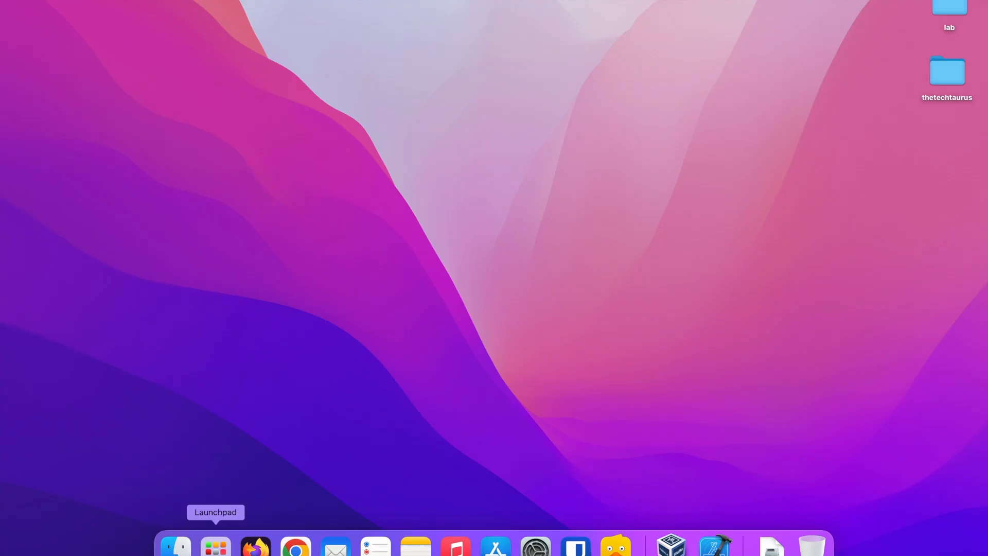
- Quit Firefox from its Dock menu and launch the App Store
right_click(256, 545)
left_click(282, 508)
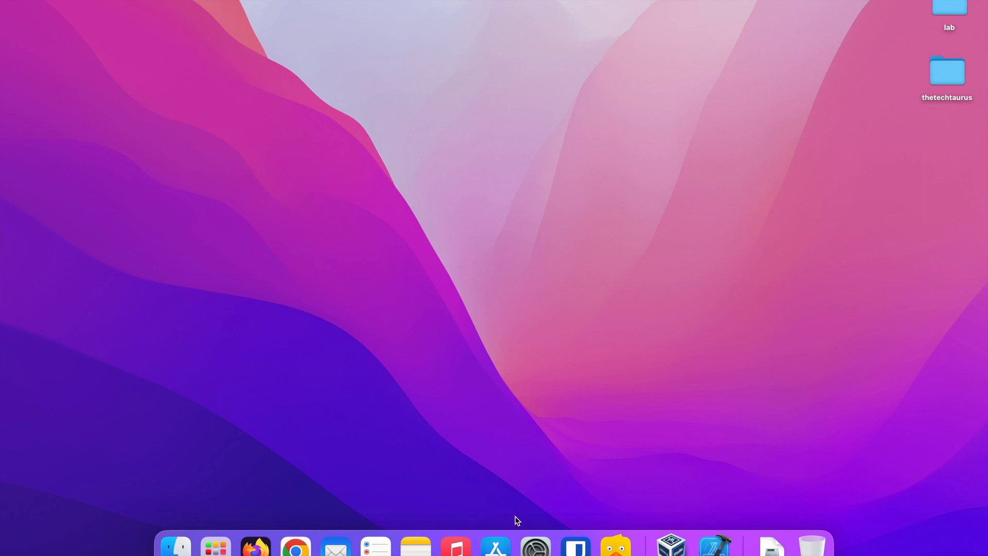
left_click(495, 547)
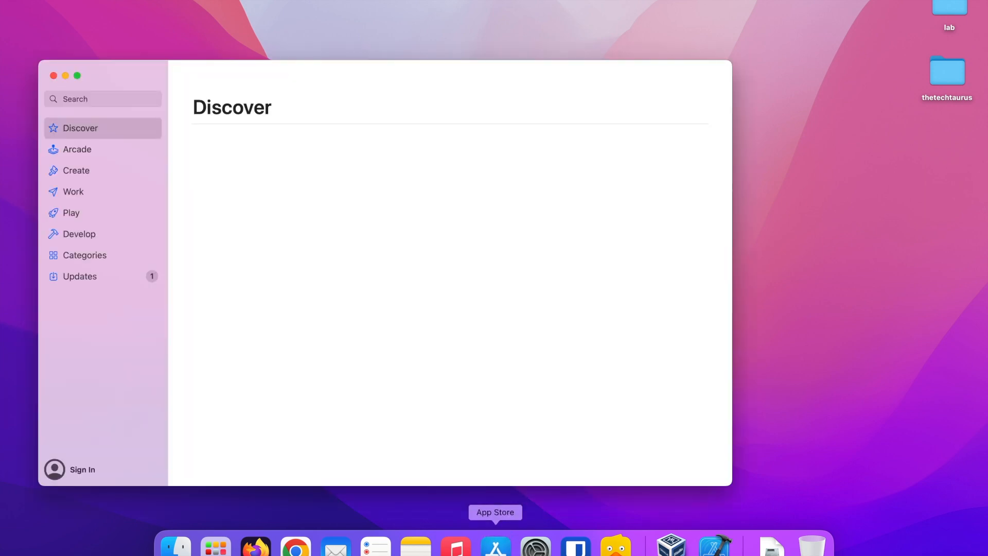
- Search the App Store for 'xcode', confirm it shows OPEN, and close the window
left_click(105, 93)
type("xcode")
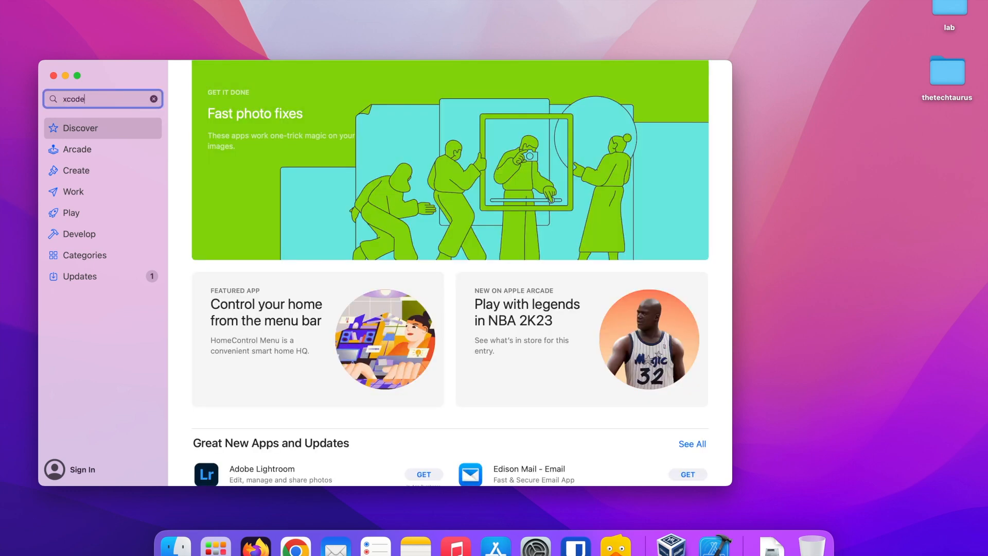
key("Return")
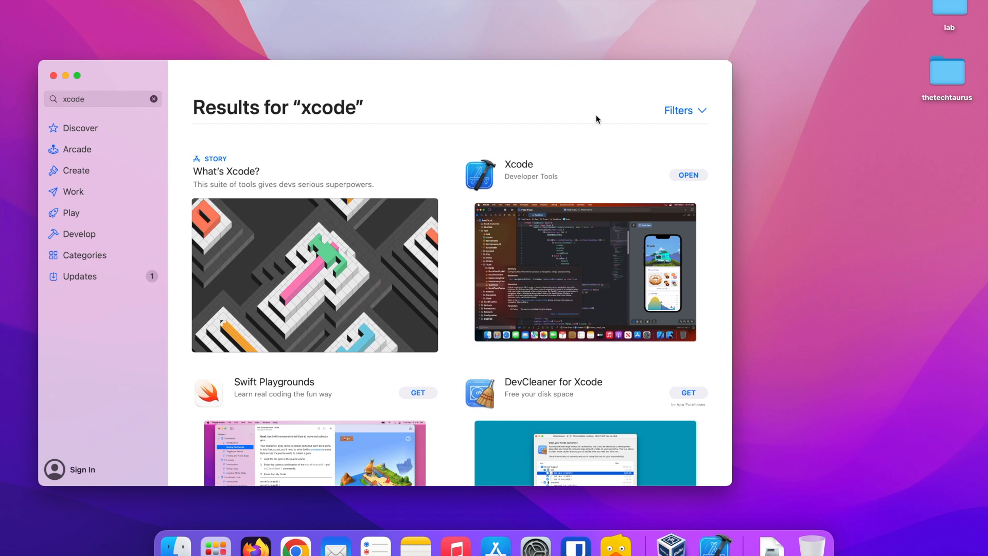
left_click(53, 76)
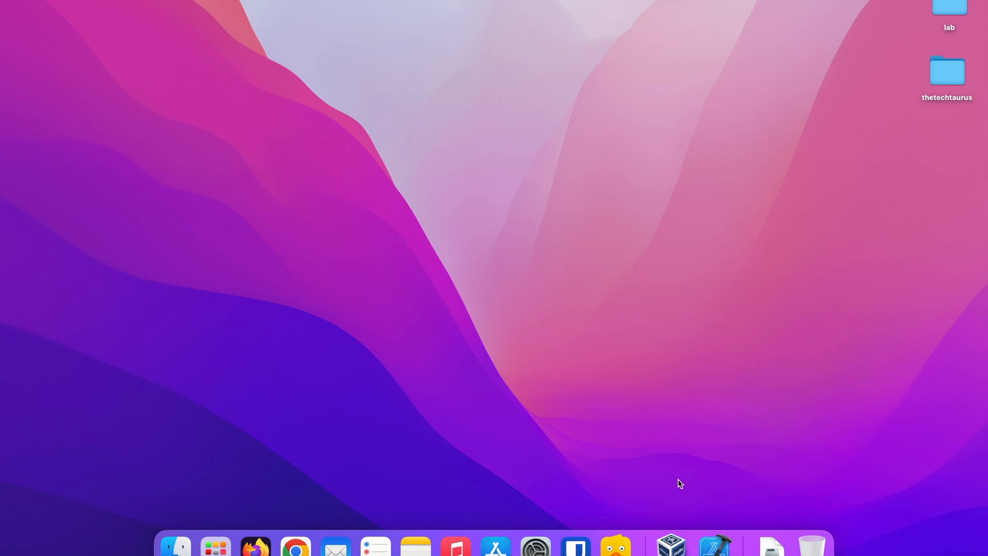
- Launch VirtualBox Manager from the Dock to show the powered-off 'lab' VM
left_click(674, 551)
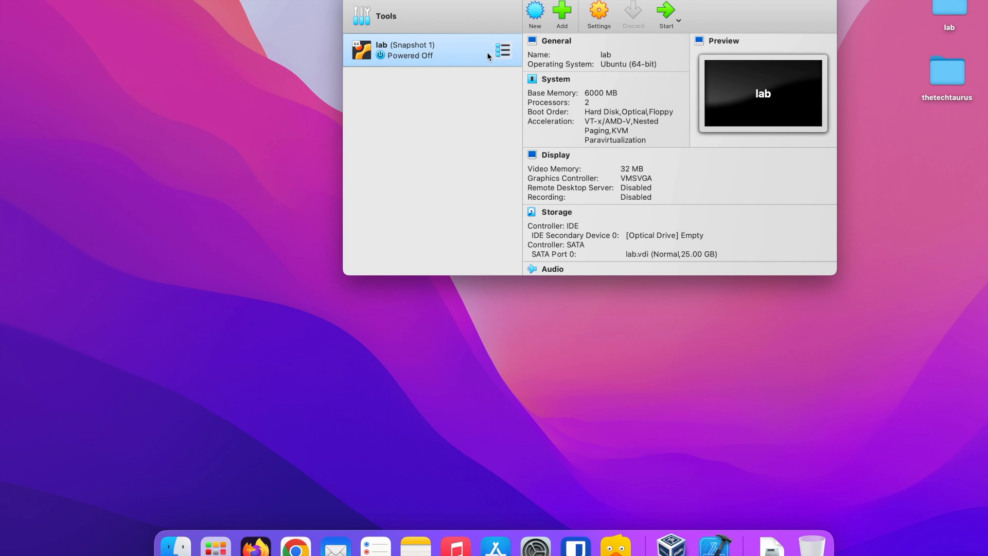
- Open the lab VM's Snapshots view, inspect Snapshot 1 and Current State, then select Tools
left_click(502, 50)
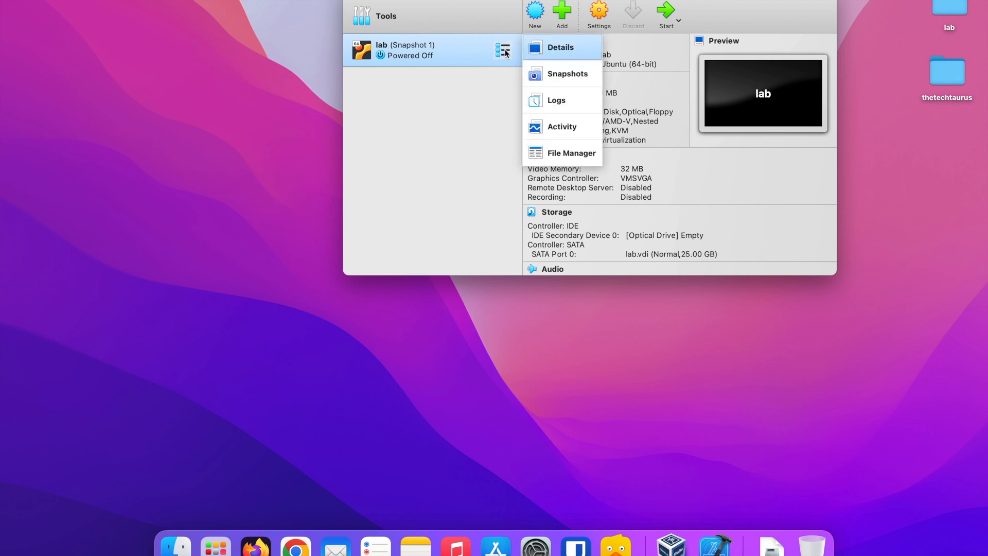
left_click(534, 74)
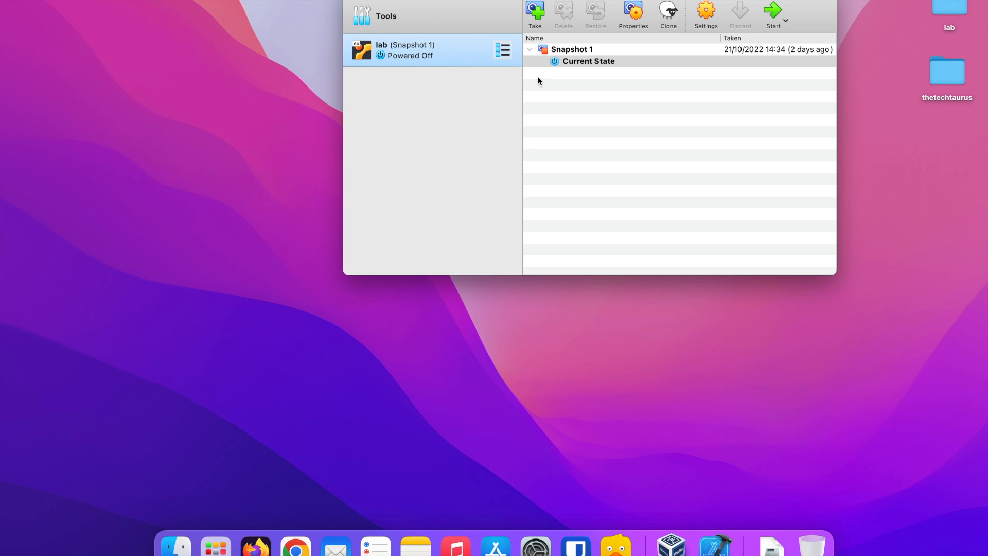
left_click(647, 51)
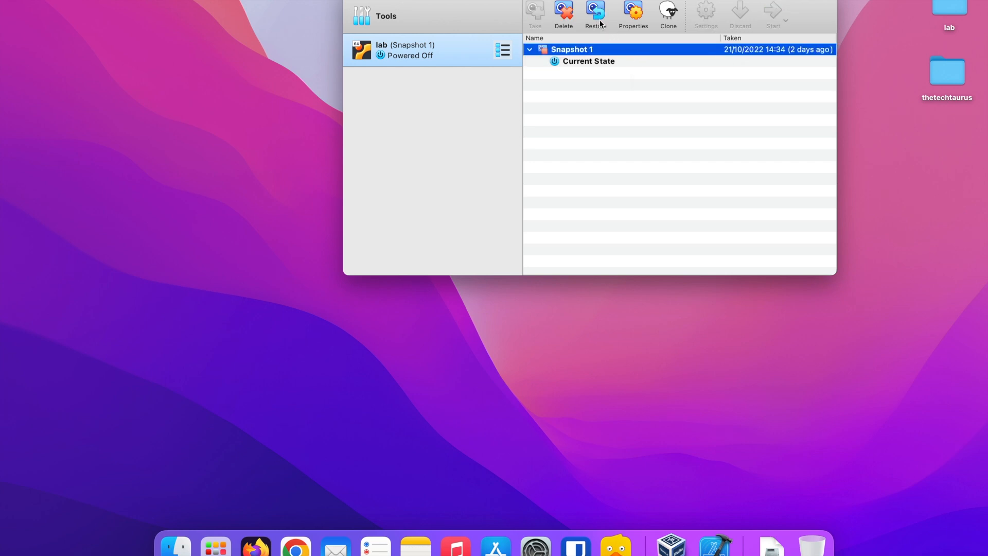
left_click(592, 66)
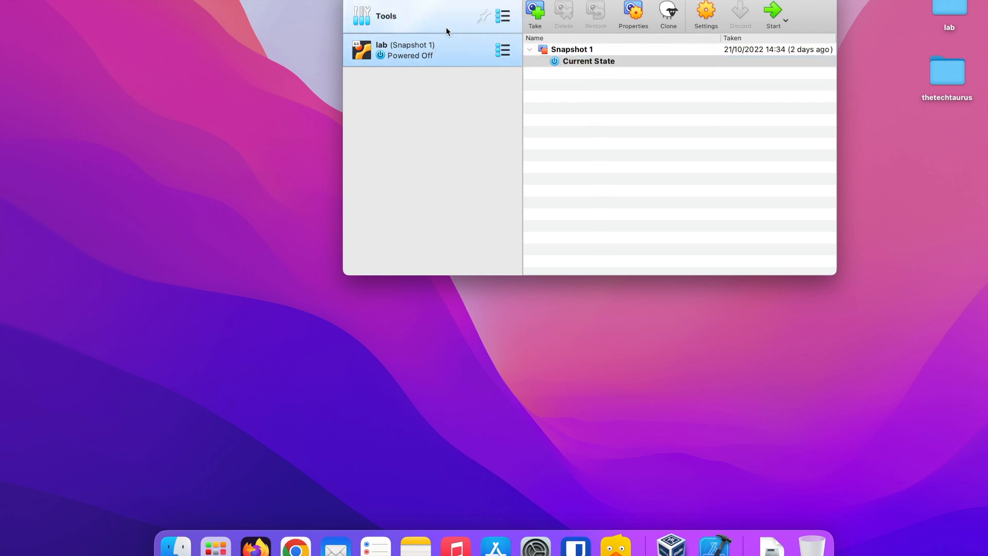
left_click(446, 30)
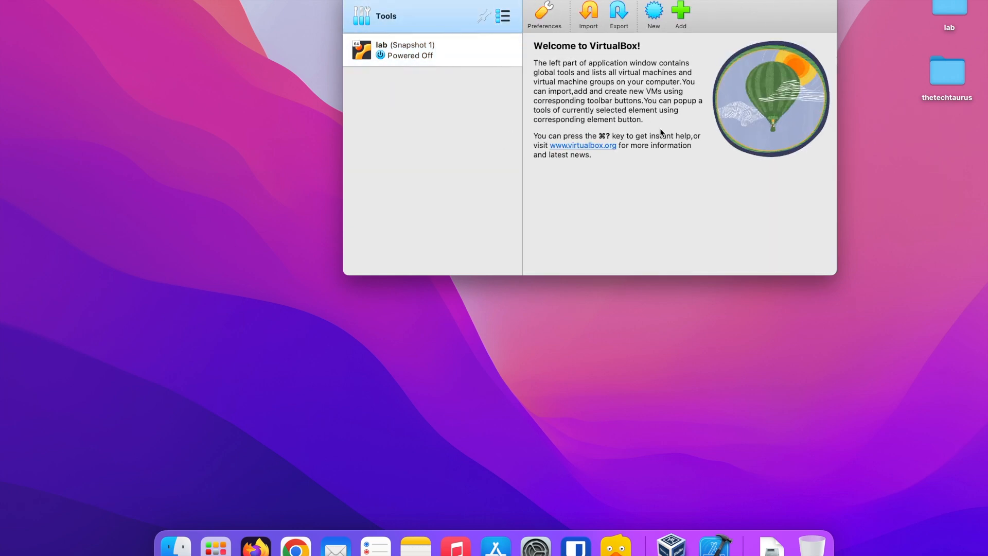
- Create a new VM named 'demo2' using the ubuntu-22.04.1-desktop-amd64.iso image
left_click(655, 11)
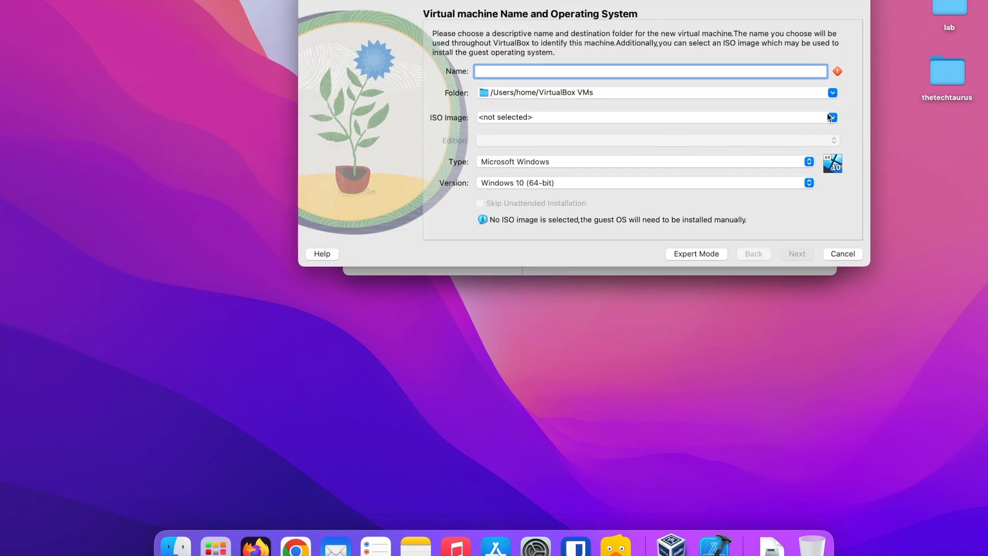
left_click(831, 117)
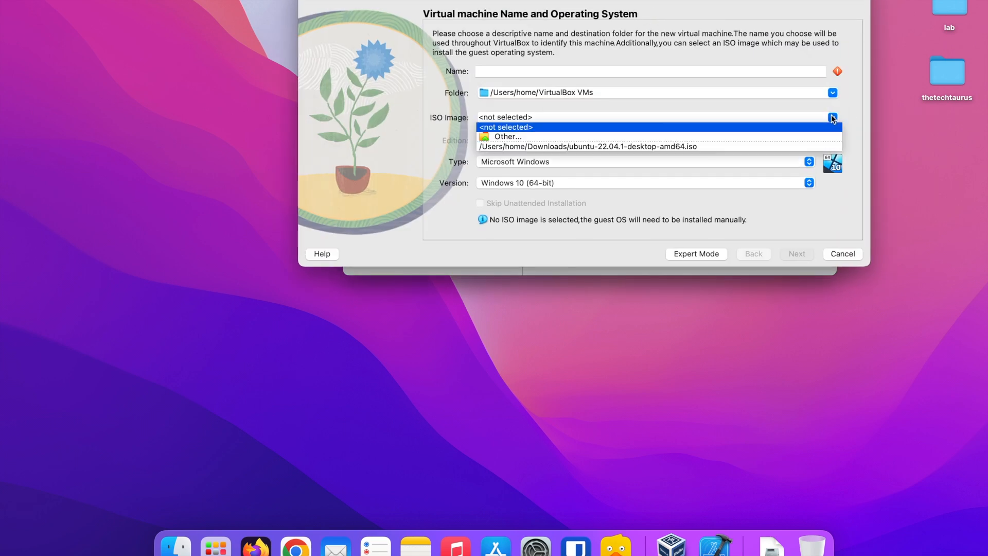
left_click(734, 146)
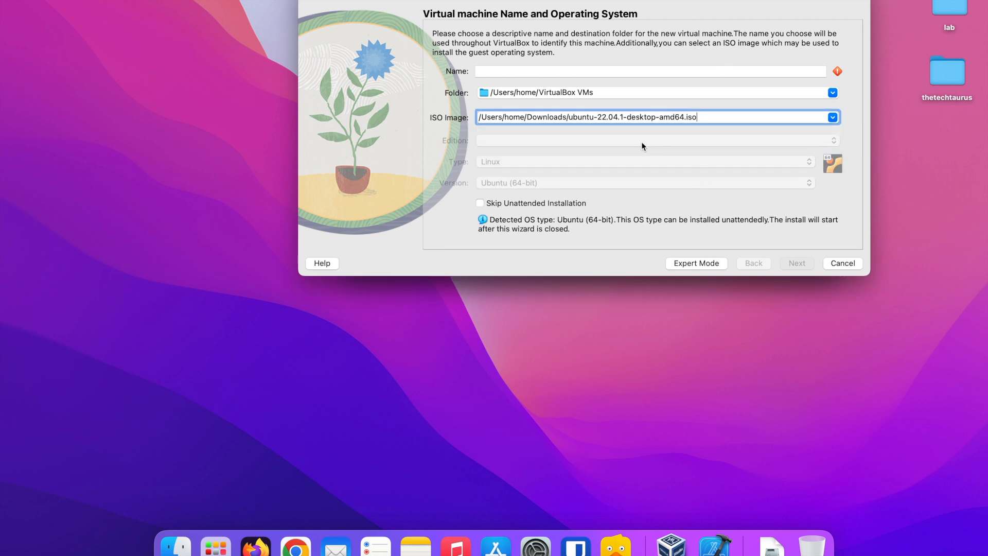
left_click_drag(568, 117, 646, 118)
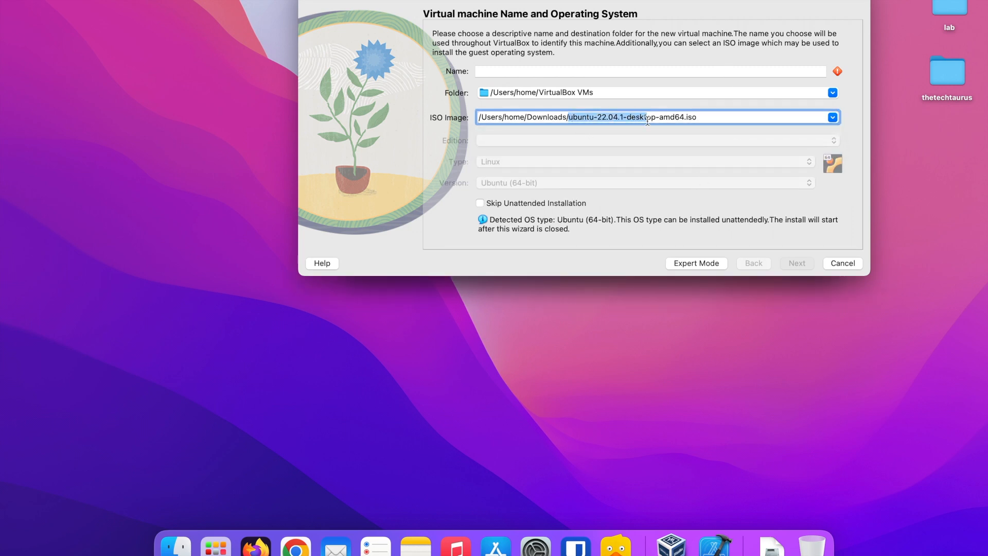
left_click(658, 73)
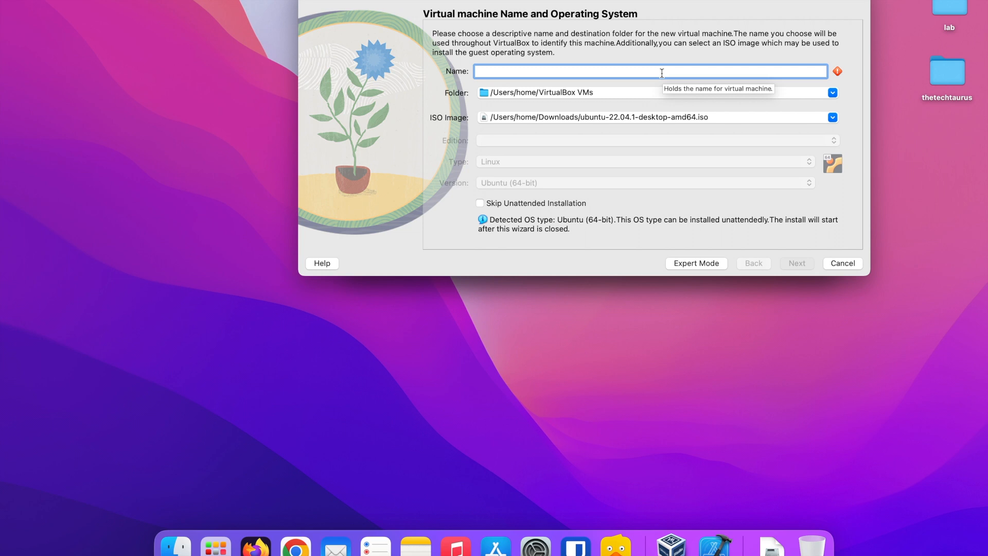
type("demo2")
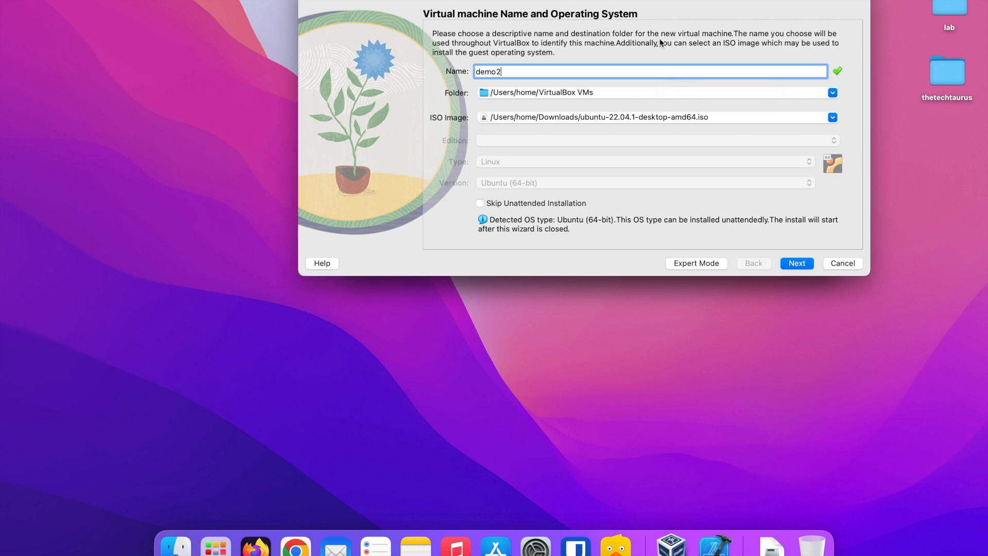
left_click(797, 264)
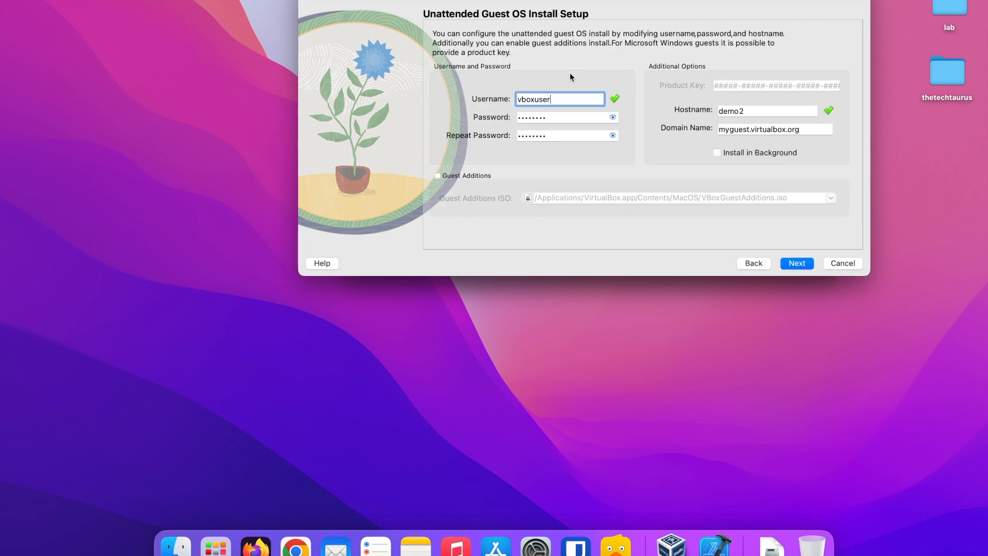
- Review the unattended install username, revealed password and hostname demo2, then go to Hardware
left_click_drag(562, 97, 484, 97)
key("Tab")
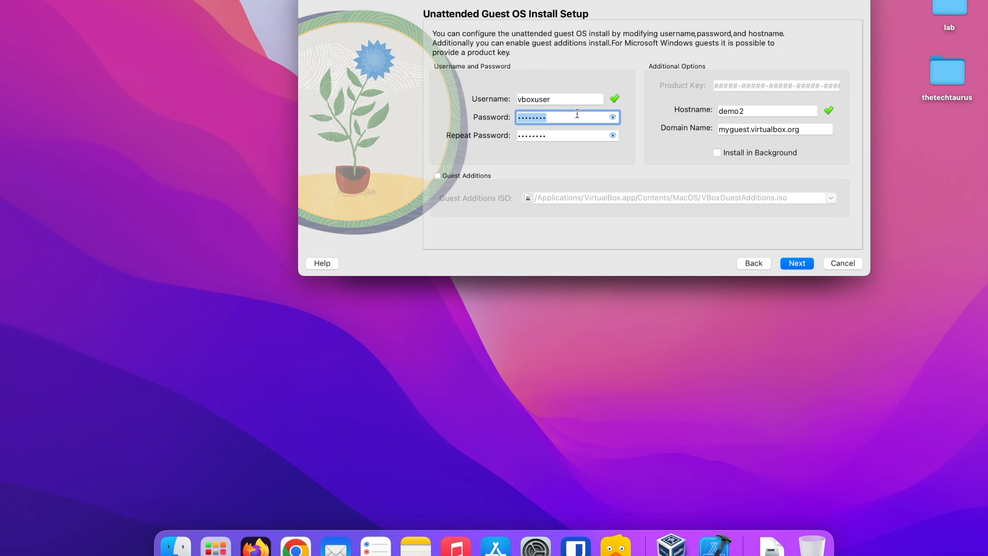
left_click(612, 117)
left_click_drag(576, 118, 515, 118)
left_click(745, 110)
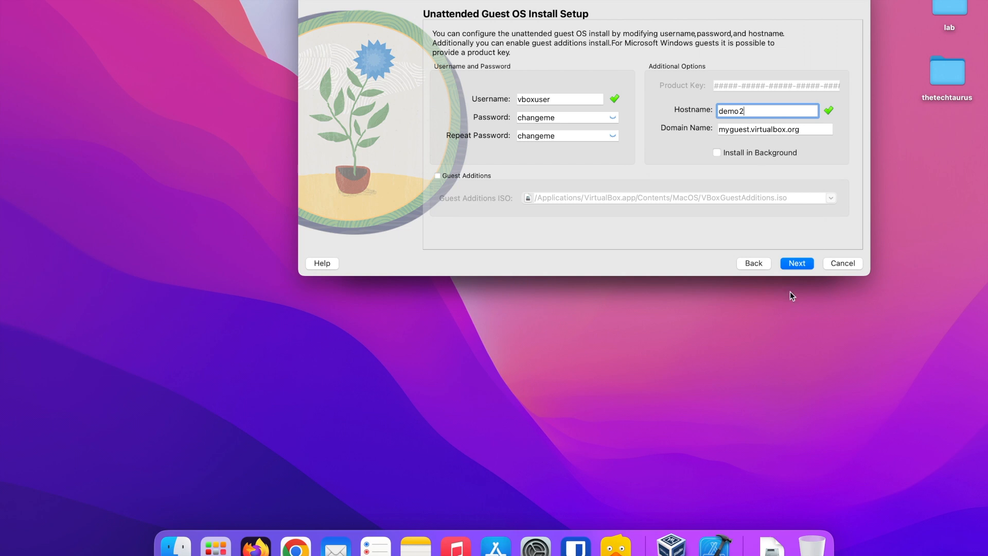
left_click(799, 267)
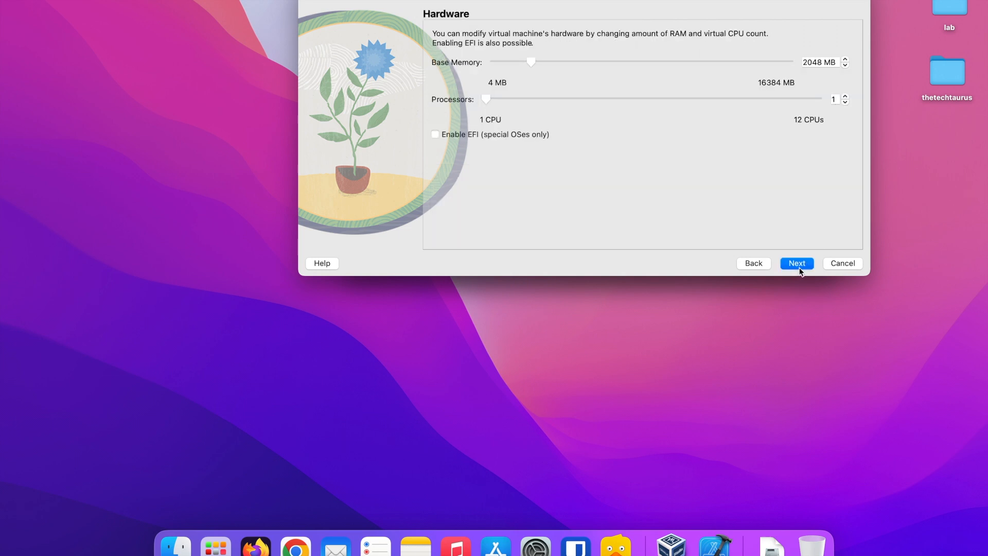
- Change the base memory to 6000 MB
left_click_drag(838, 64, 756, 69)
left_click(822, 63)
left_click_drag(837, 63, 795, 66)
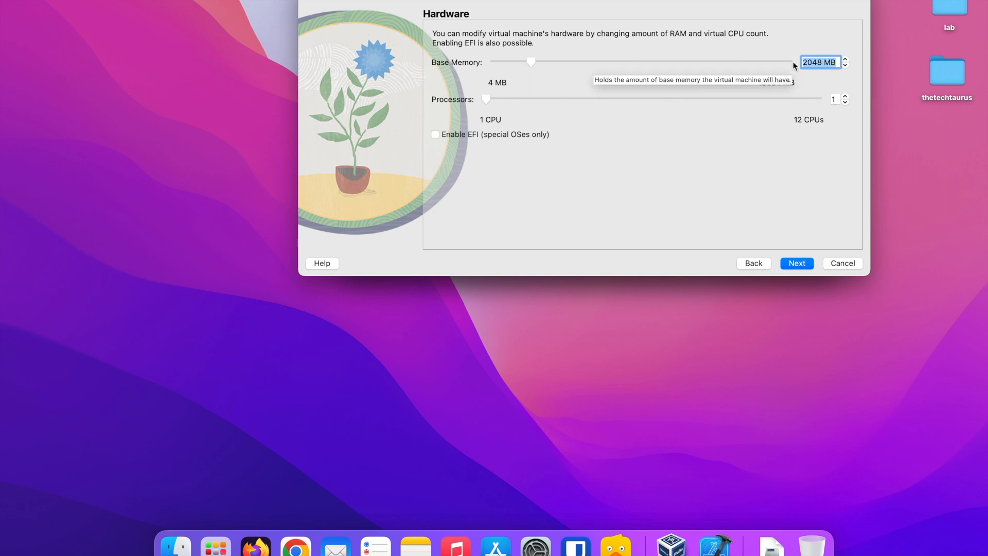
key("Left")
key("Right")
key("BackSpace")
type("5")
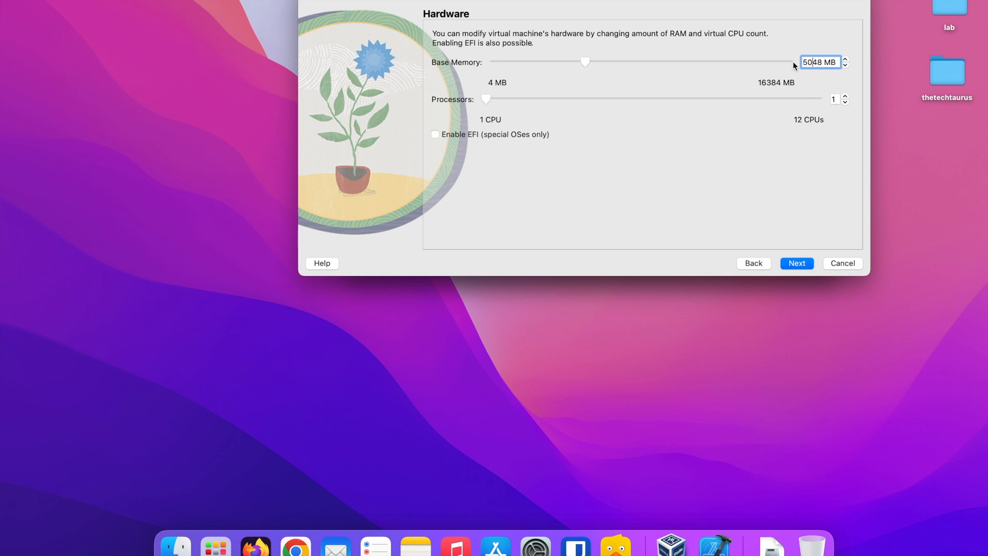
key("BackSpace")
type("6")
key("BackSpace")
key("BackSpace")
type("00")
- Raise the processor count from 1 to 4
left_click(846, 97)
left_click(845, 96)
left_click(845, 96)
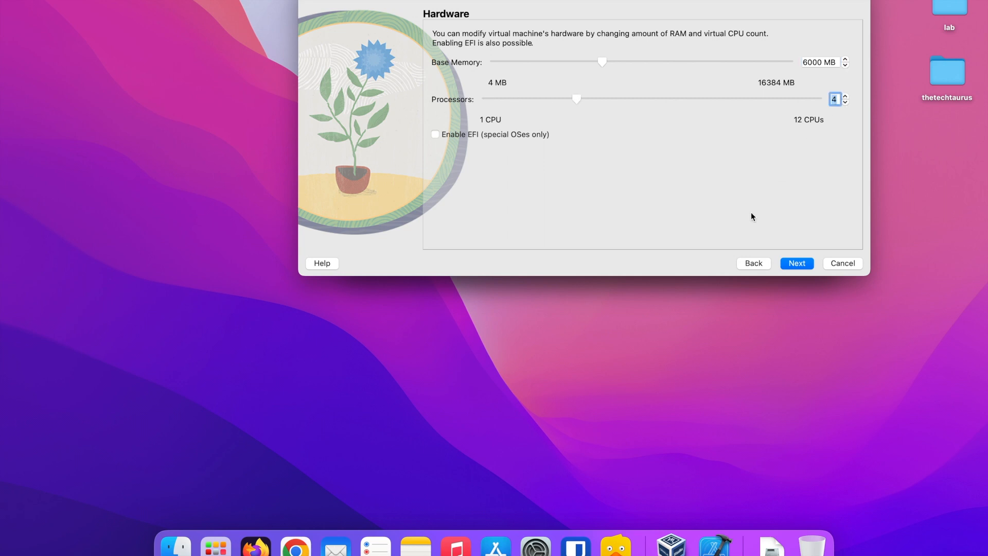
- Continue to the Virtual Hard disk page, creating a new 25.00 GB disk
left_click(805, 263)
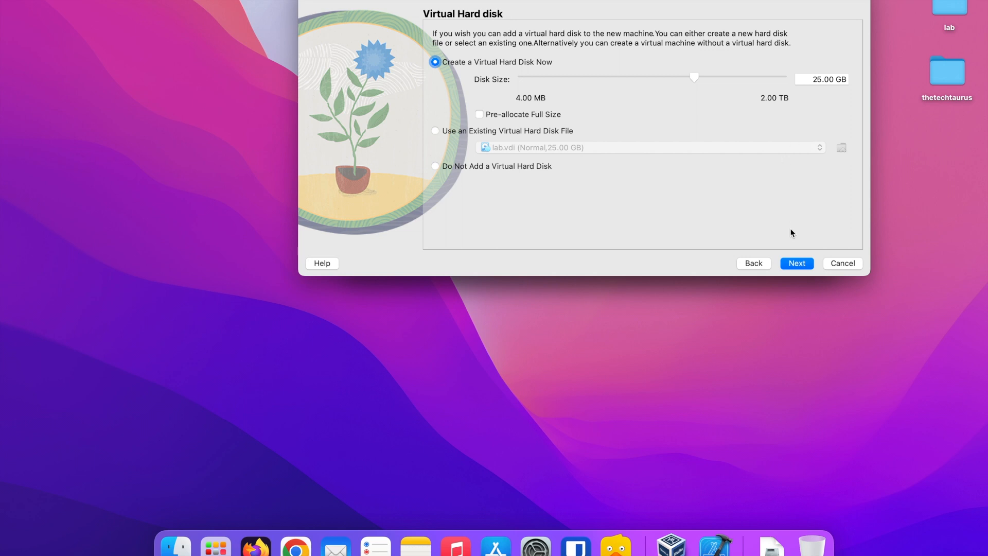
- Review the demo2 configuration summary and finish creating the machine
left_click(797, 261)
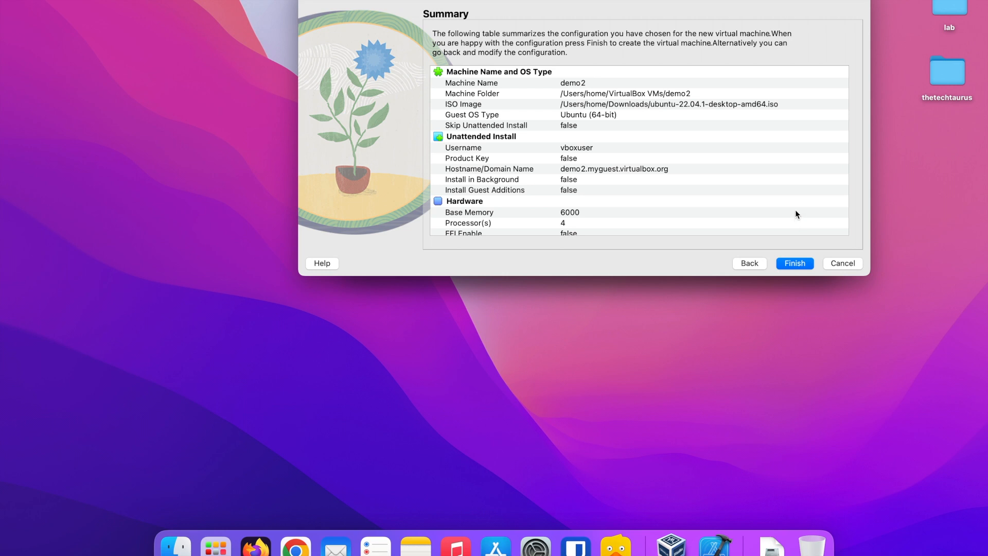
scroll(796, 208, "down", 3)
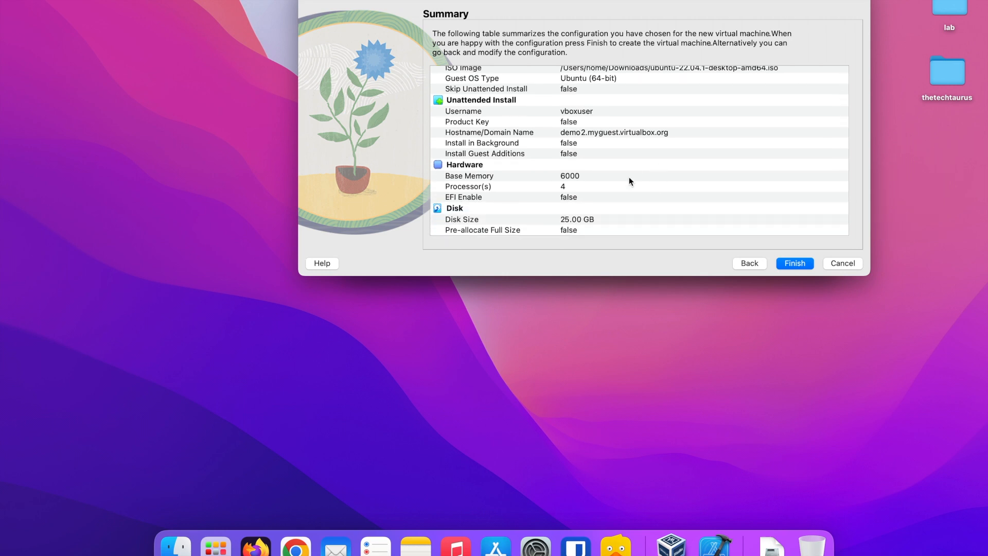
scroll(664, 203, "up", 3)
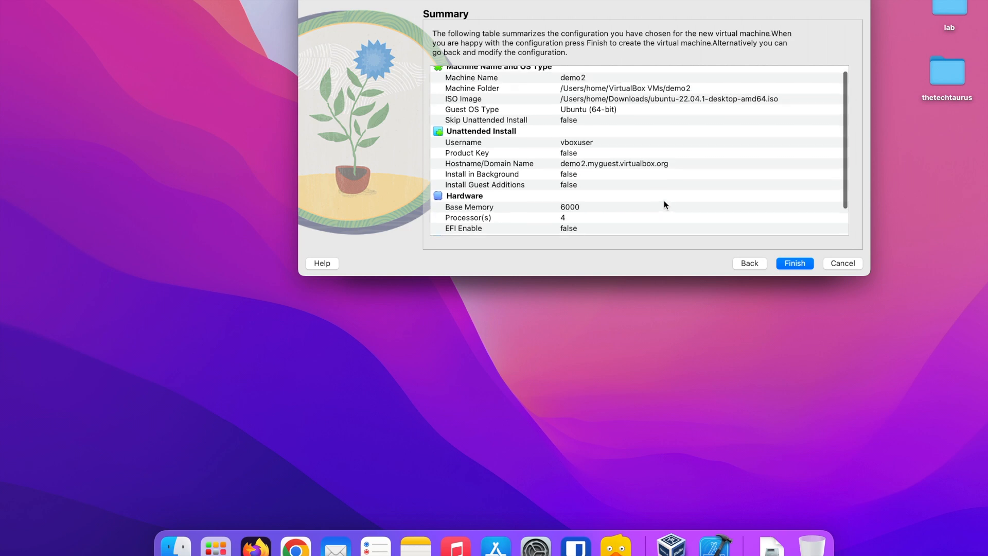
scroll(664, 205, "down", 2)
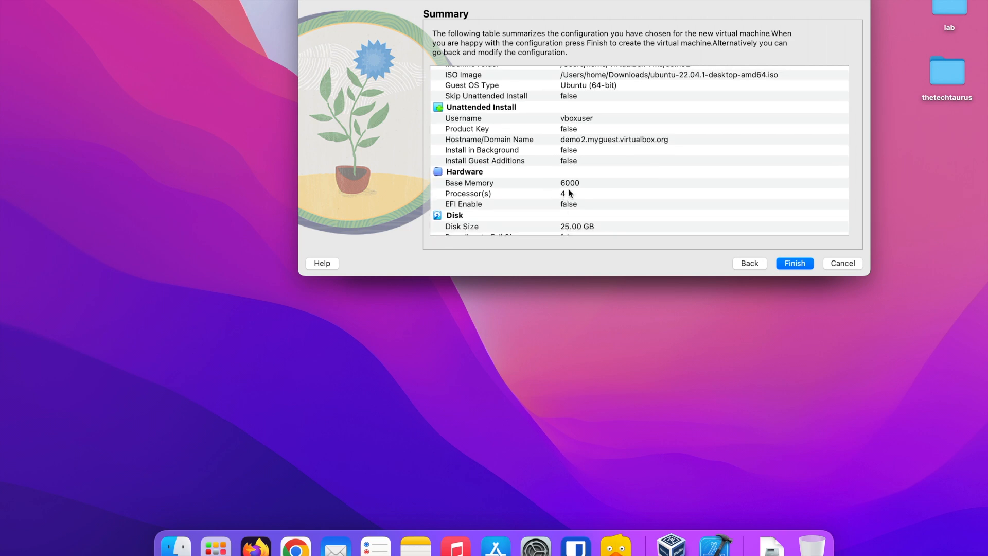
scroll(587, 191, "up", 3)
left_click(794, 264)
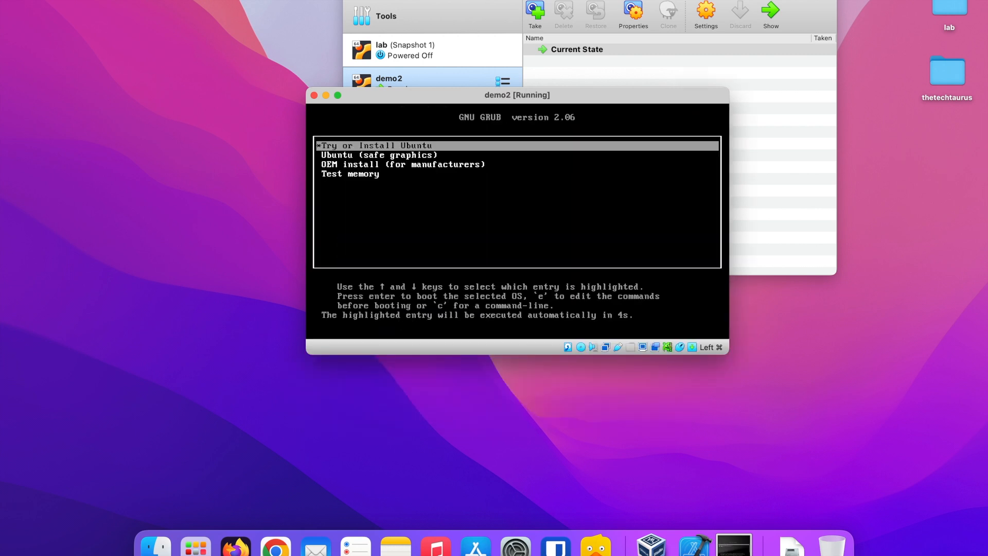
- Boot the 'Try or Install Ubuntu' GRUB entry to begin the unattended install
key("Return")
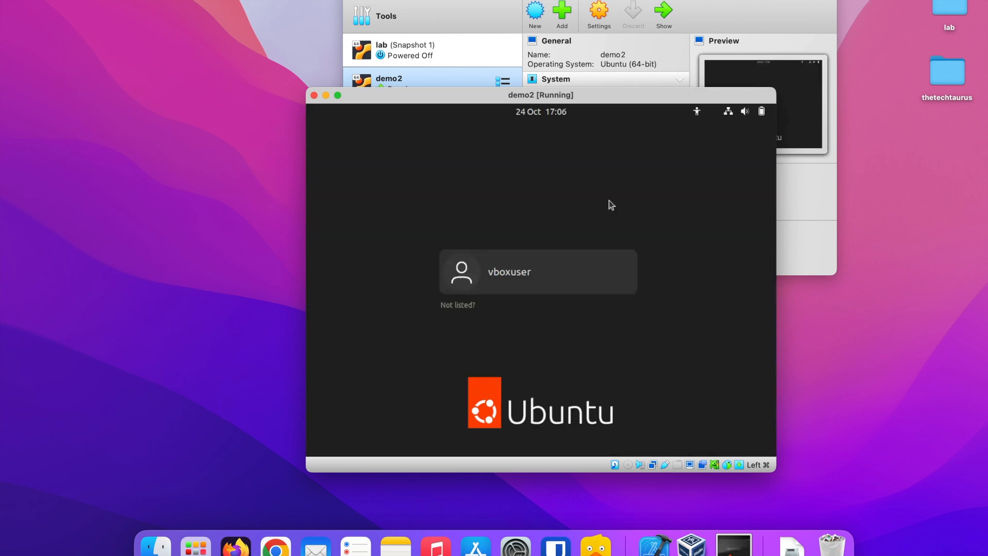
- Log in to Ubuntu with the account password, then close demo2 by sending the shutdown signal
left_click(573, 270)
left_click(605, 312)
type("changeme")
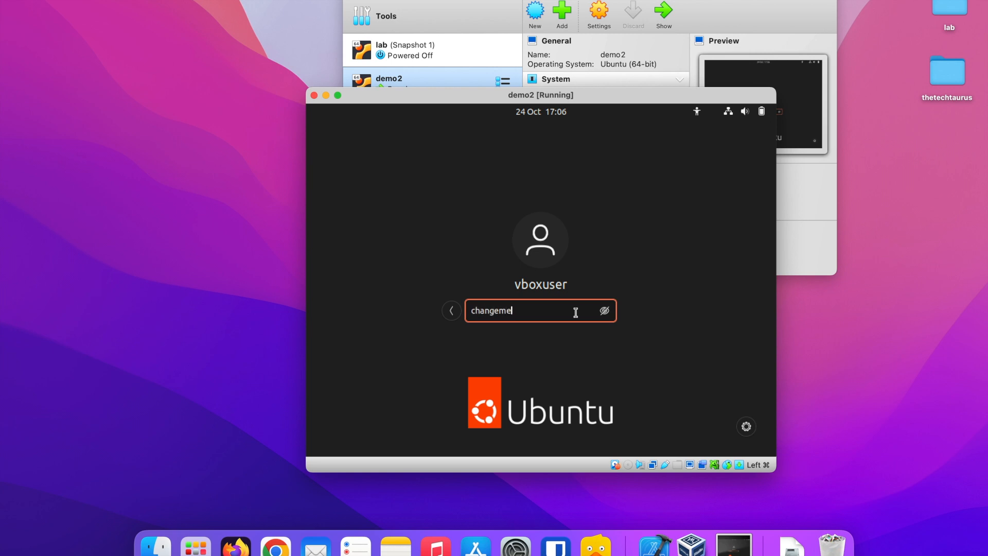
key("Return")
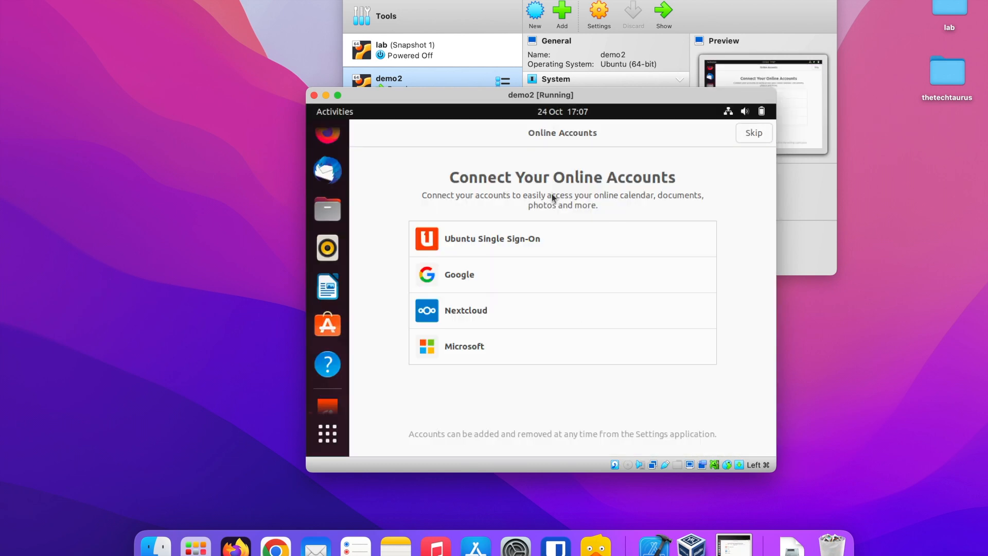
left_click(314, 95)
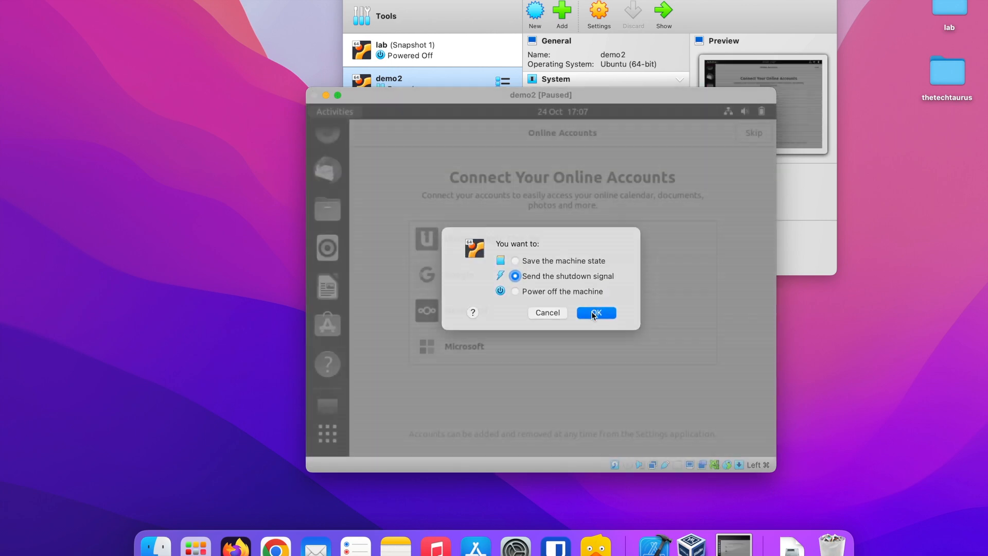
left_click(596, 314)
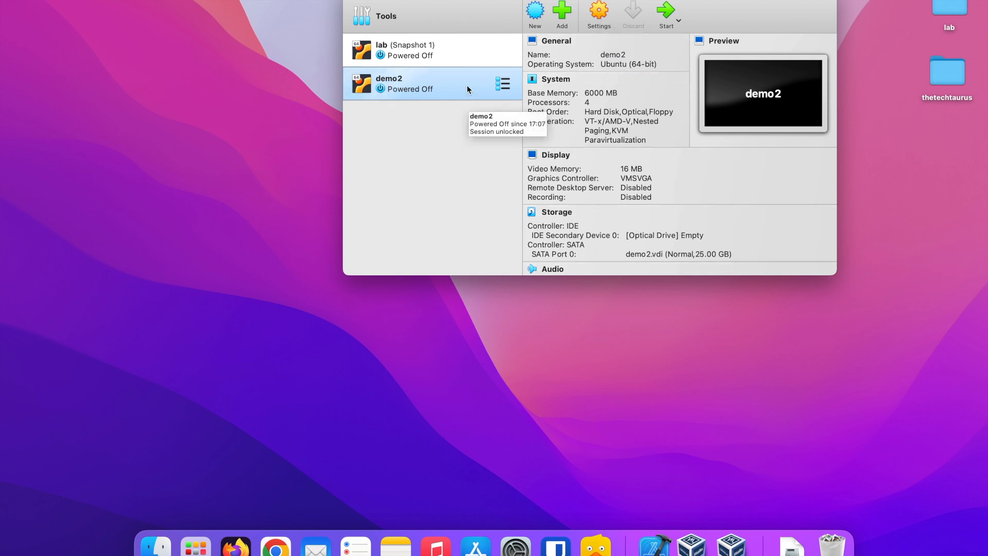
left_click(601, 14)
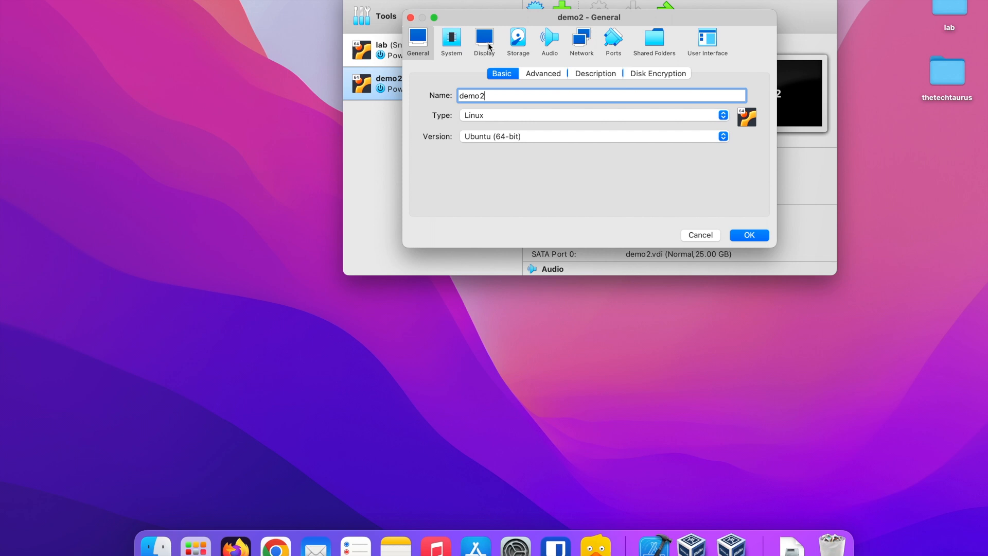
left_click(490, 45)
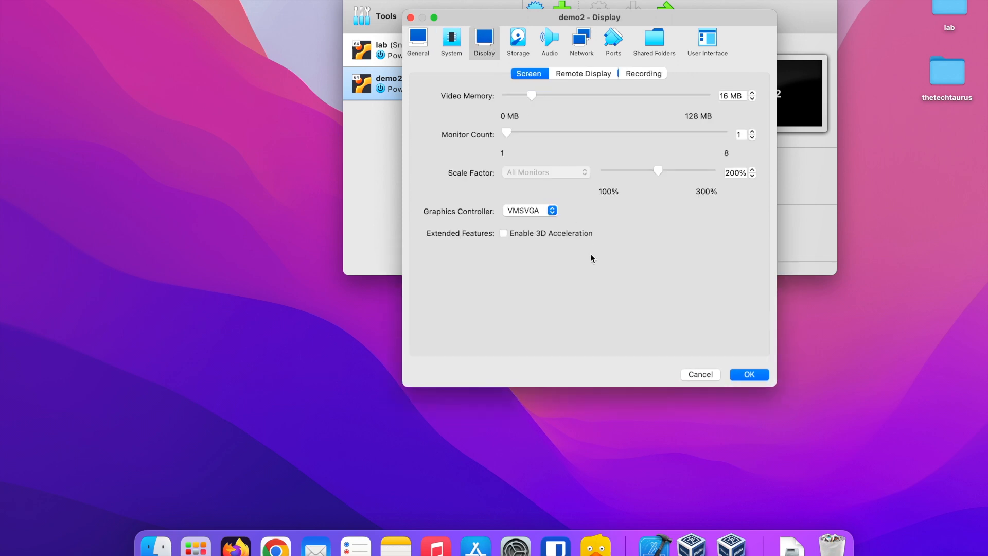
left_click(552, 211)
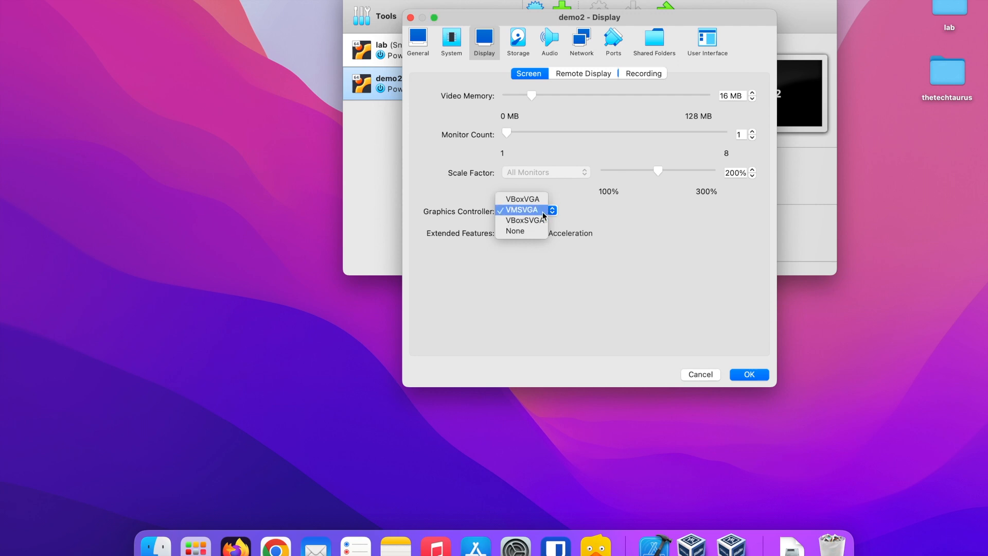
left_click(543, 211)
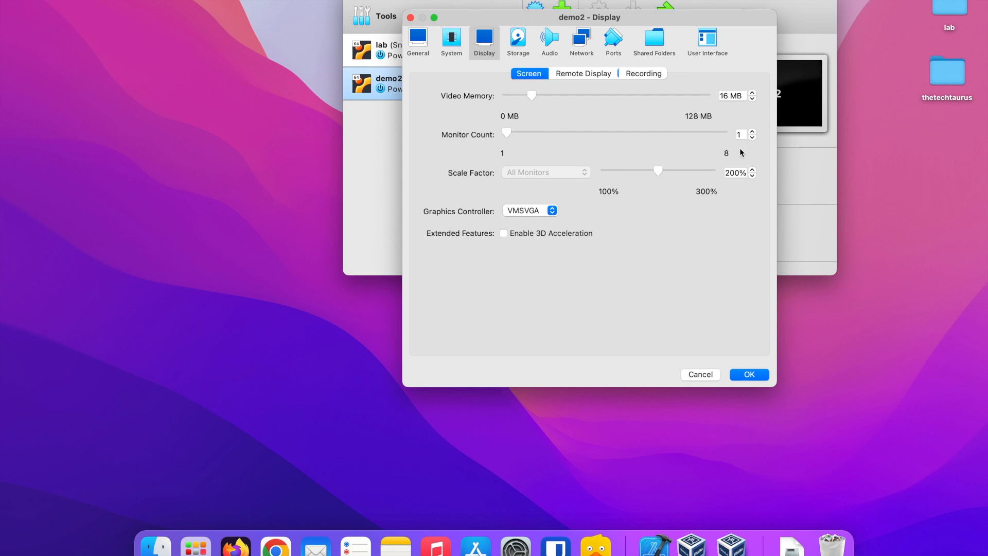
left_click(711, 377)
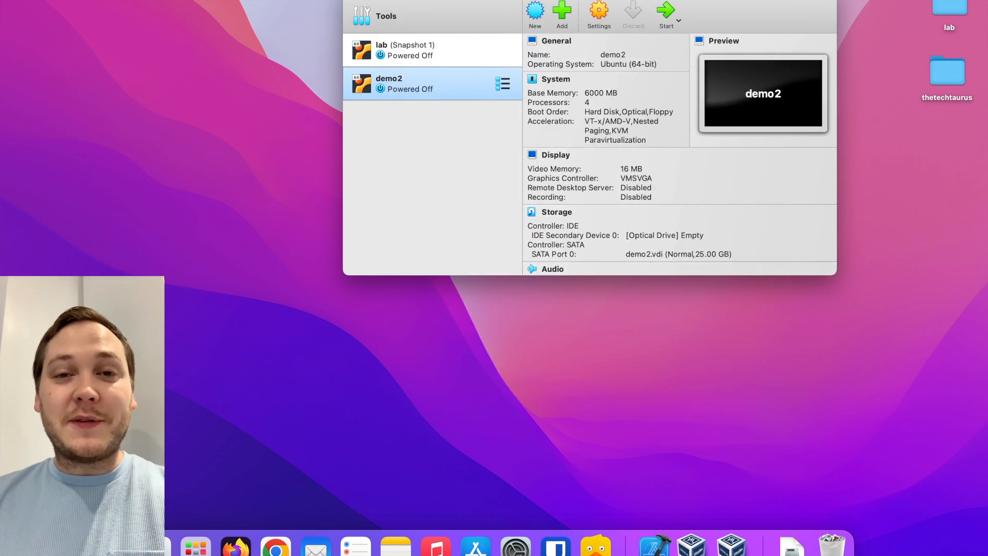